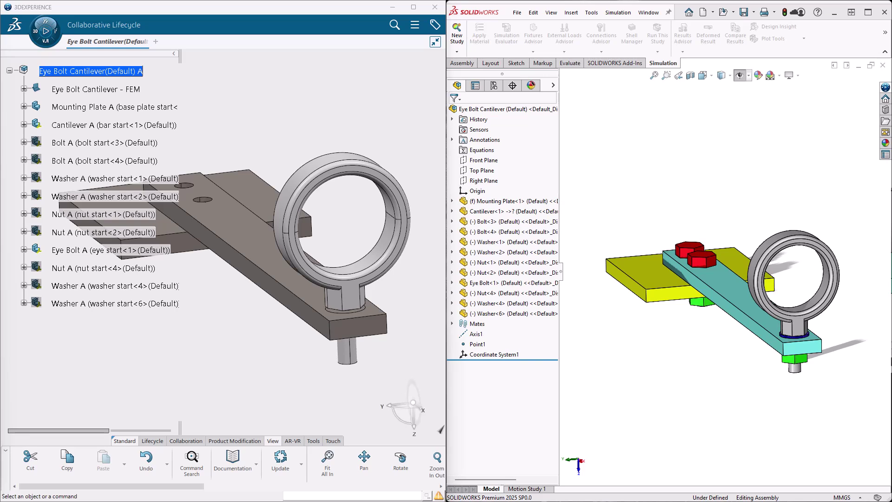
# - Examine the SOLIDWORKS file, simulation and save commands, plus the commands offered for the Cantilever component
pyautogui.click(517, 12)
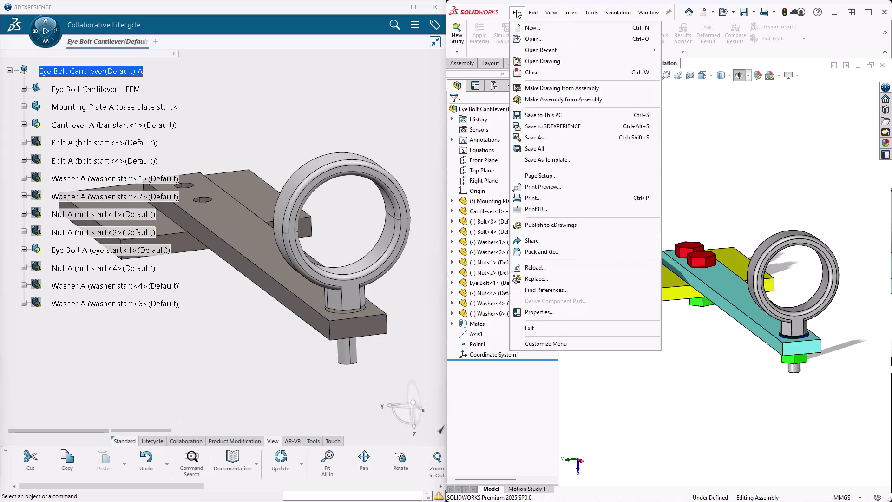
pyautogui.click(566, 13)
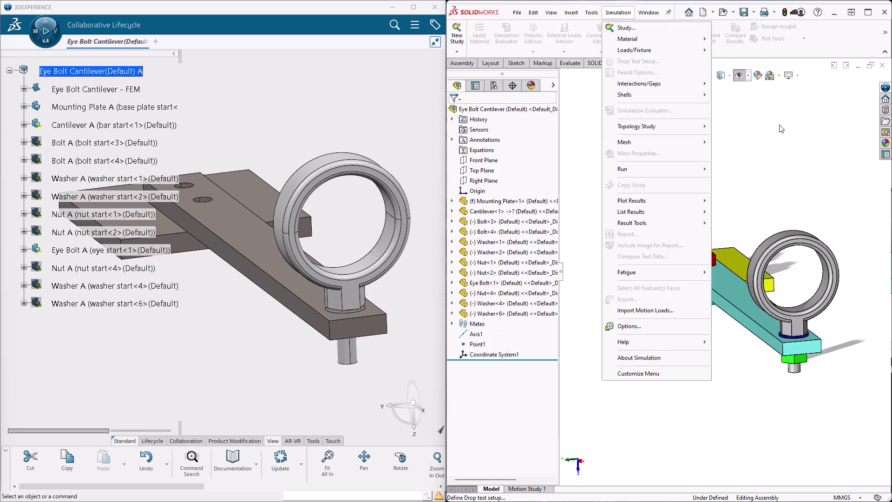
pyautogui.click(756, 12)
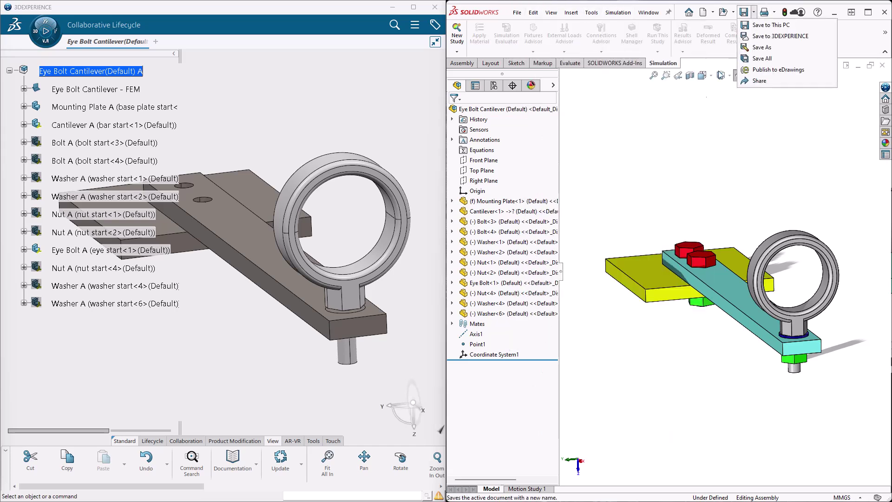
pyautogui.click(667, 128)
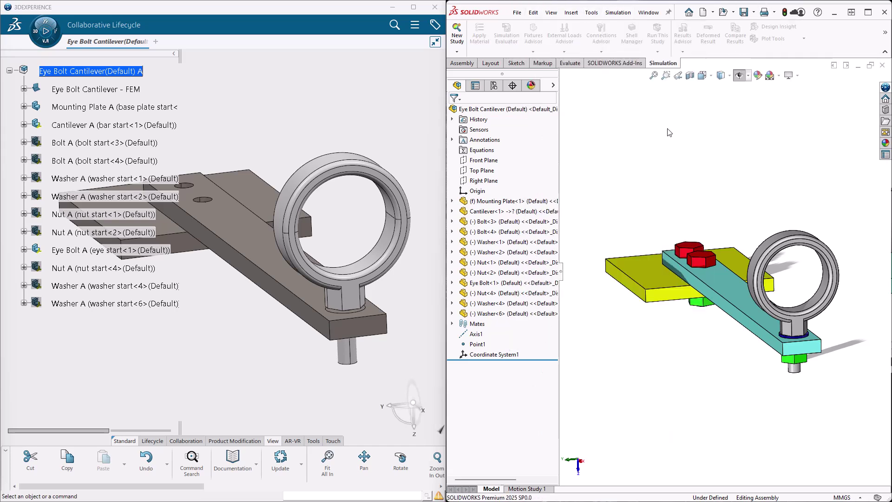
pyautogui.rightClick(494, 201)
pyautogui.press('Escape')
pyautogui.rightClick(734, 297)
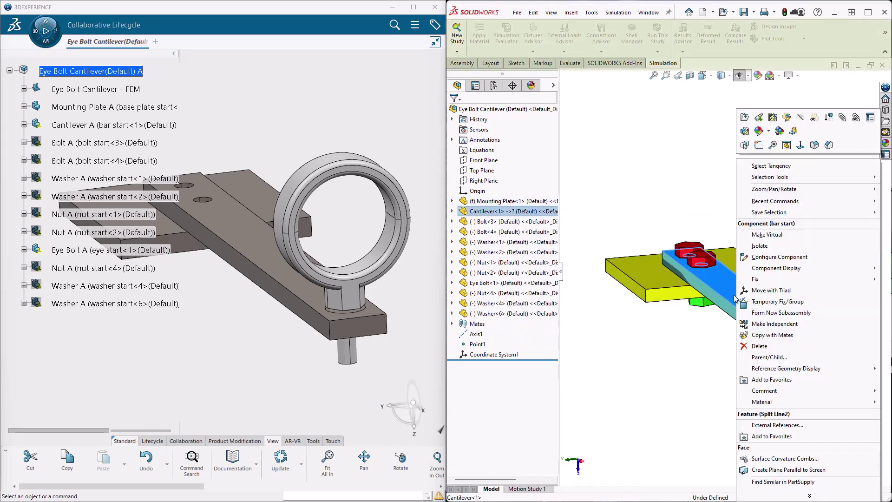
pyautogui.click(665, 203)
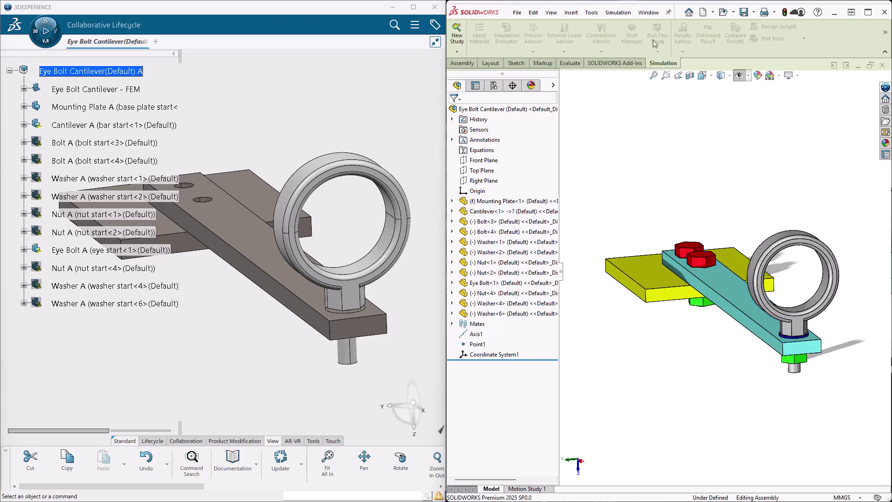
# - Review the assembly and sketch command sets available for the Eye Bolt Cantilever in SOLIDWORKS
pyautogui.click(467, 63)
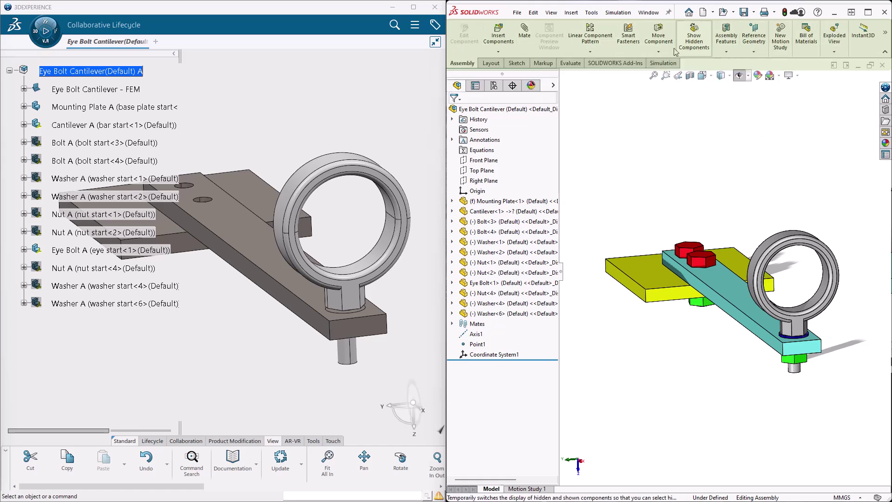
pyautogui.click(662, 56)
pyautogui.click(584, 85)
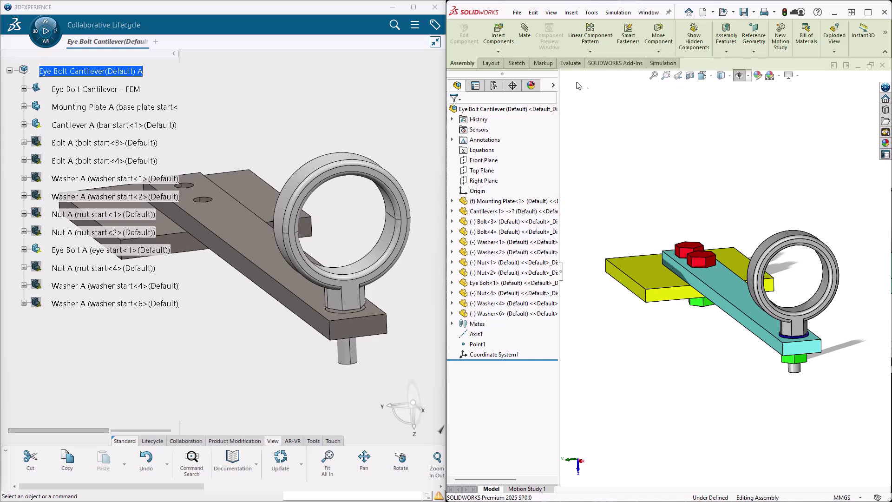
pyautogui.click(517, 64)
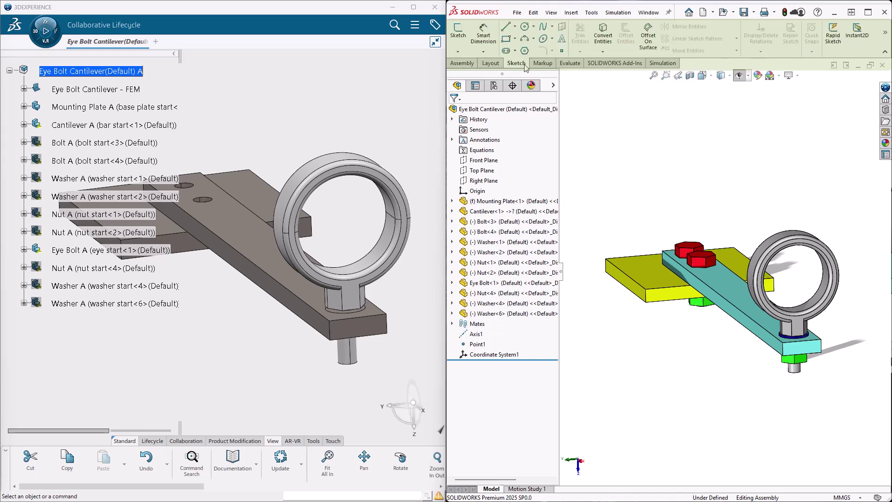
pyautogui.click(467, 64)
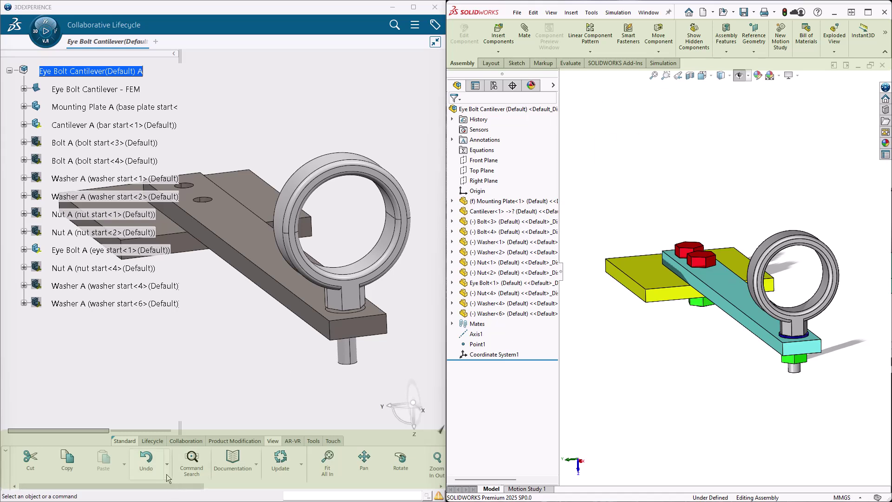
# - Switch to 3DEXPERIENCE and compare its lifecycle and collaboration commands with the simulation commands in SOLIDWORKS
pyautogui.click(180, 441)
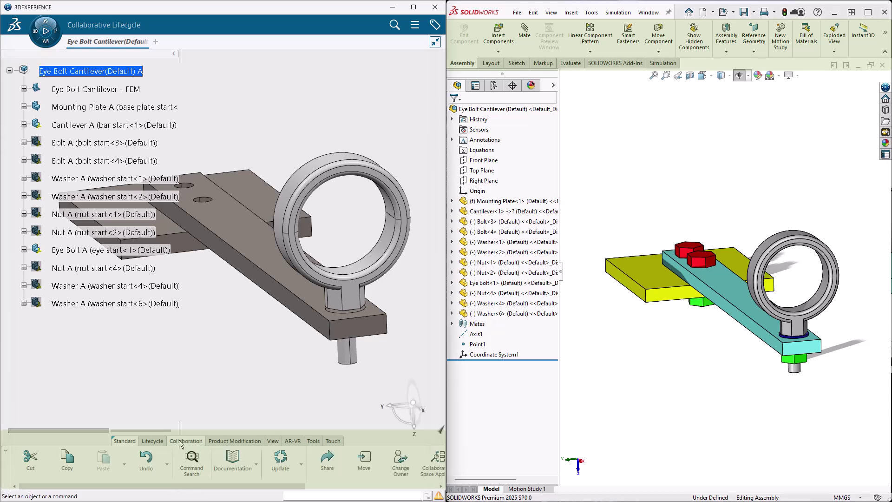
pyautogui.click(151, 440)
pyautogui.moveTo(173, 485); pyautogui.dragTo(125, 469)
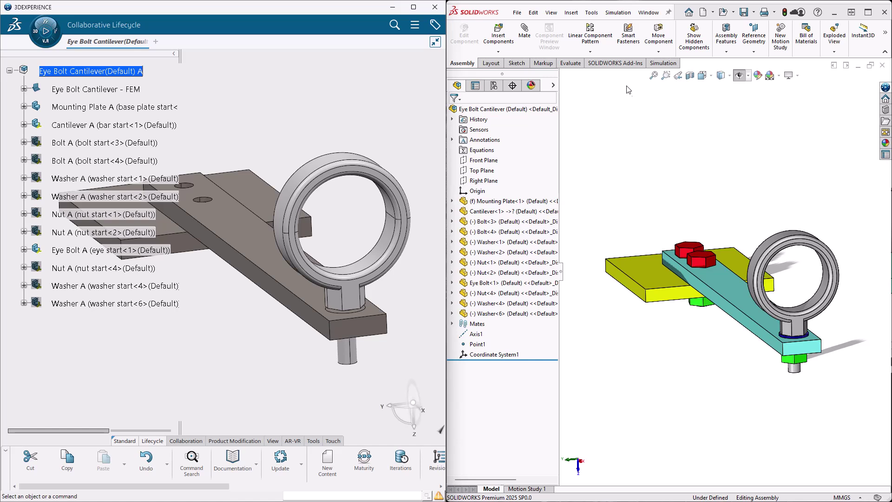
pyautogui.click(663, 62)
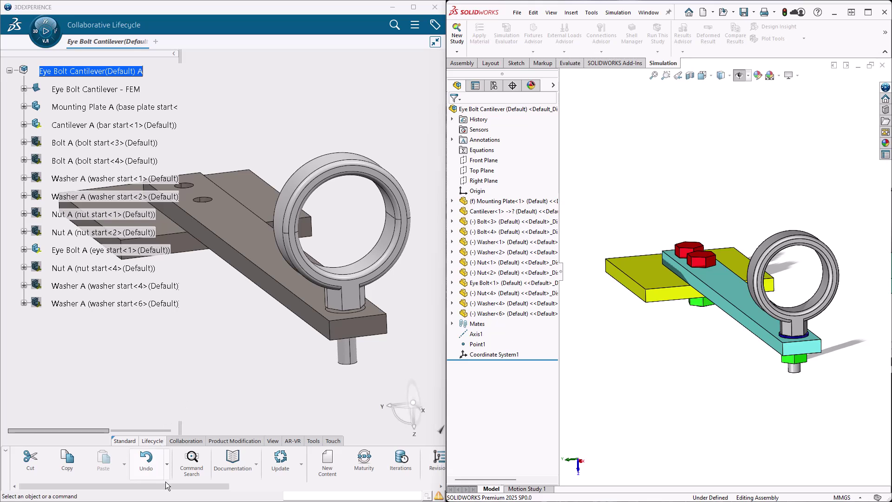
pyautogui.moveTo(167, 487); pyautogui.dragTo(339, 499)
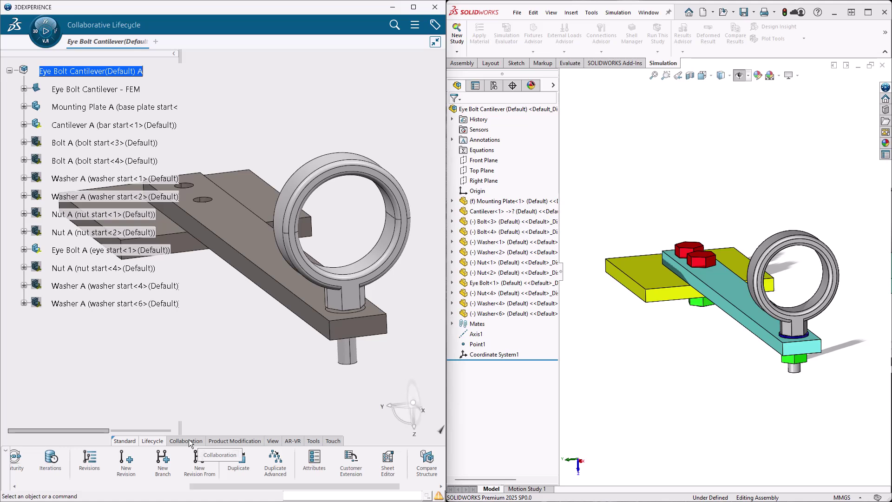
pyautogui.click(189, 440)
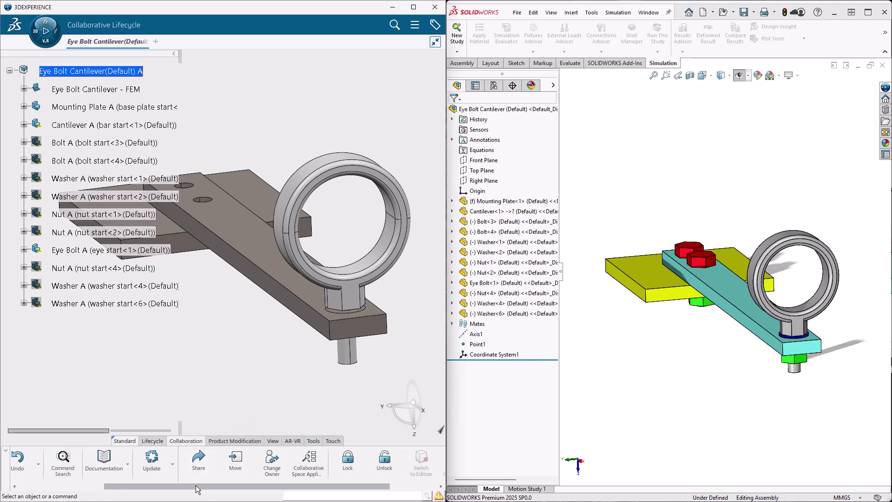
pyautogui.moveTo(196, 485); pyautogui.dragTo(221, 492)
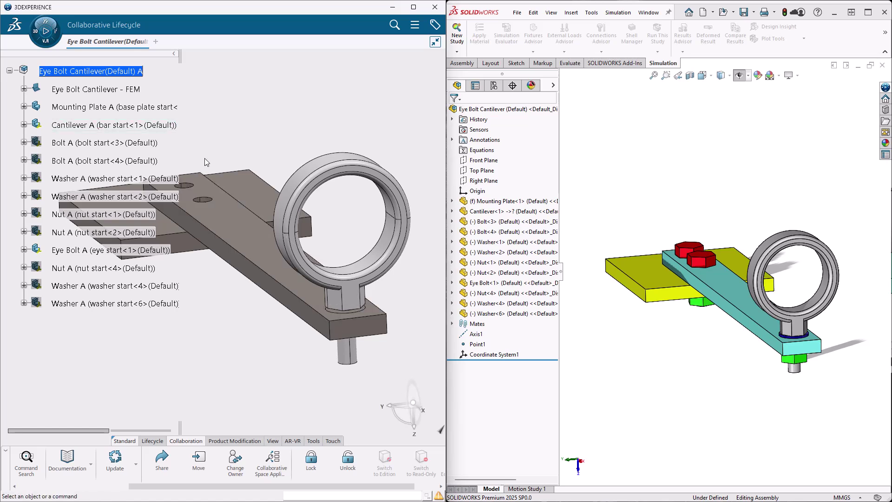
# - Inspect the commands of the root assembly, then activate Eye Bolt Cantilever - FEM and expand its Nodes and Elements
pyautogui.rightClick(138, 76)
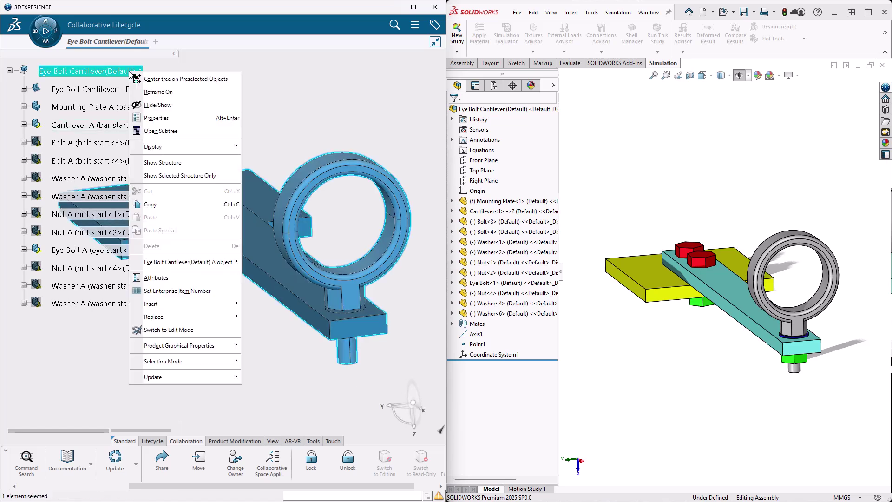
pyautogui.click(257, 96)
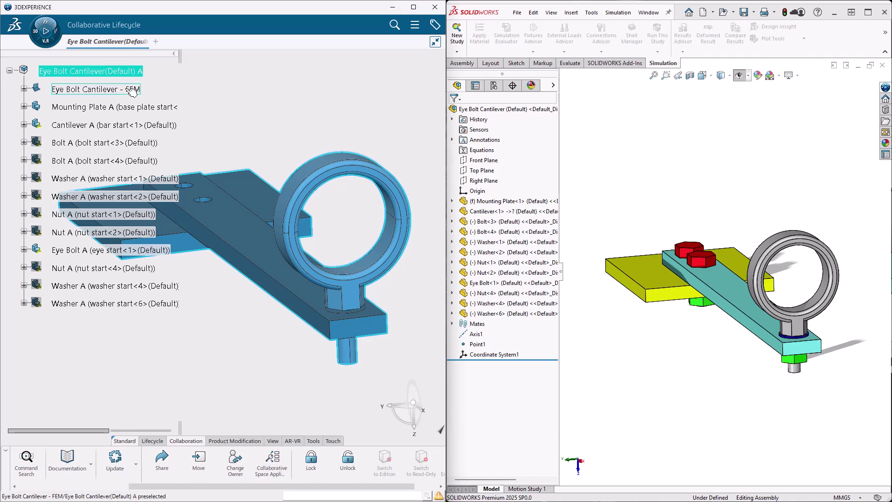
pyautogui.click(24, 90)
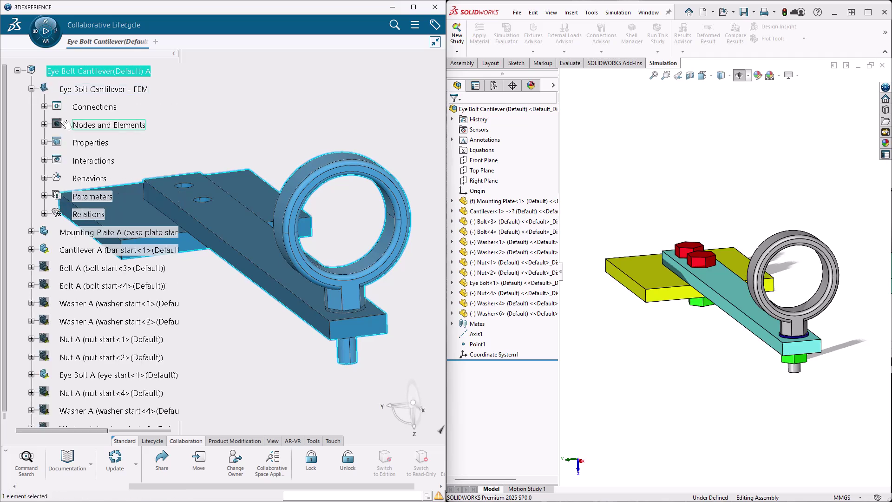
pyautogui.doubleClick(101, 91)
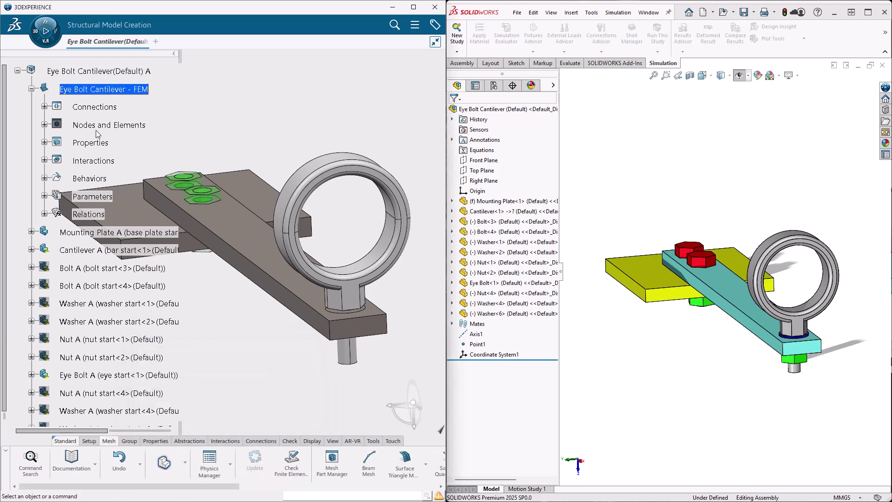
pyautogui.click(45, 125)
pyautogui.click(89, 142)
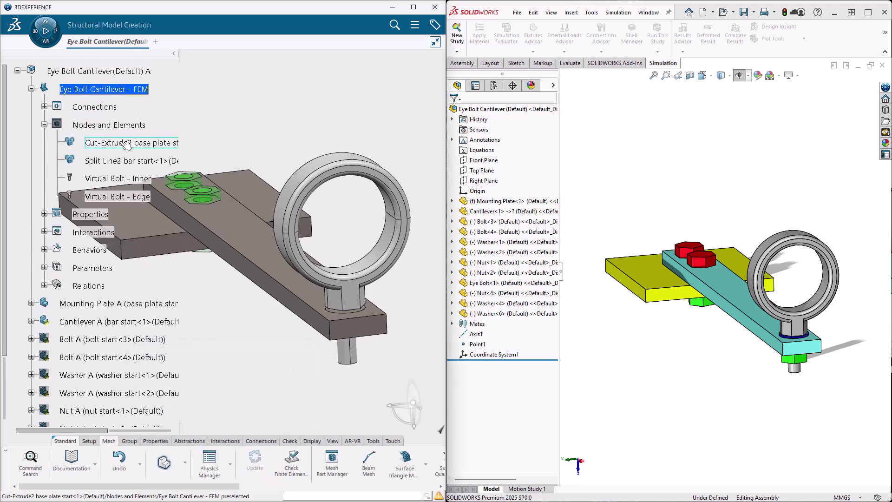
# - Examine the commands offered for the Cut-Extrude2 base plate mesh, including its object editing option
pyautogui.rightClick(125, 145)
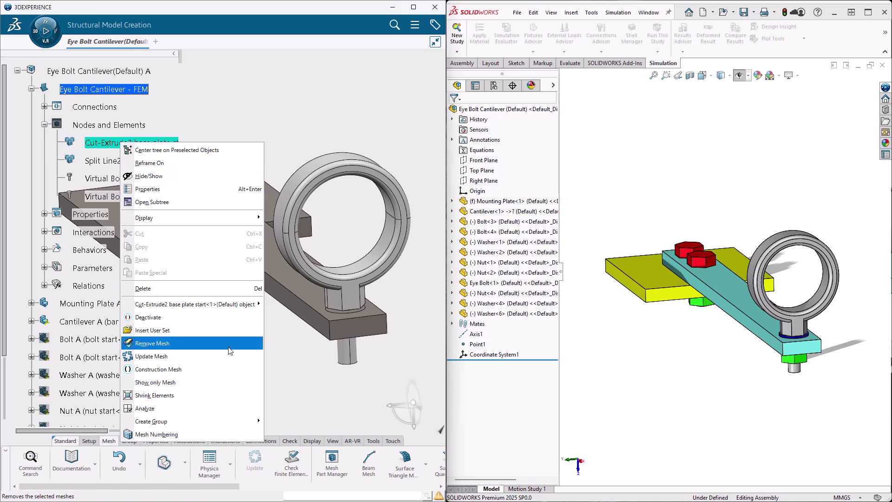
pyautogui.moveTo(244, 304)
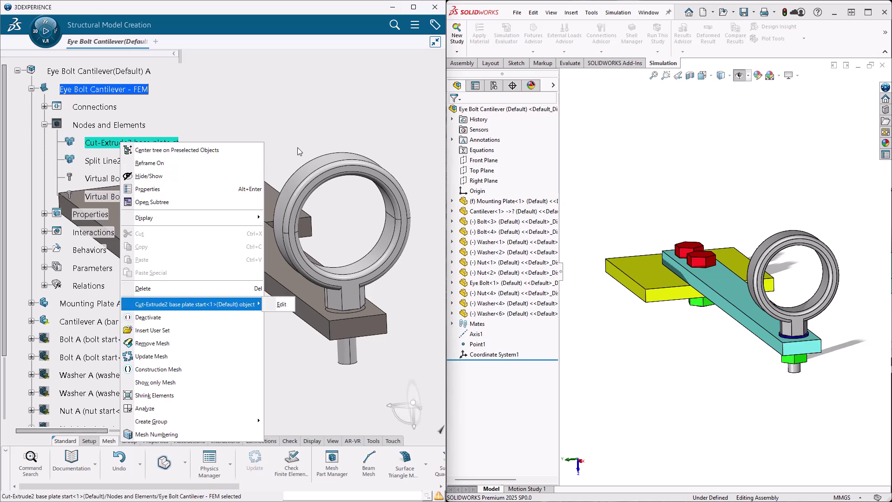
pyautogui.click(281, 305)
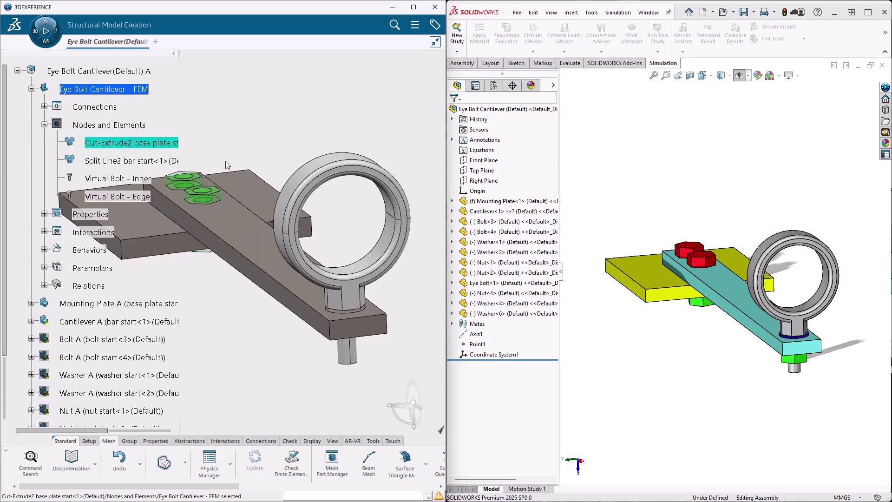
# - Reactivate the root Eye Bolt Cantilever(Default) assembly, collapse its FEM branch and clear the selection
pyautogui.doubleClick(66, 73)
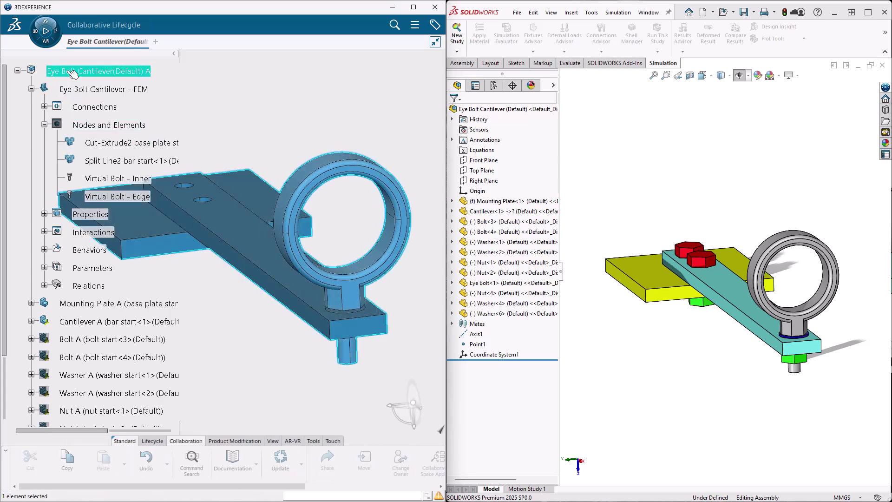
pyautogui.click(31, 89)
pyautogui.click(293, 145)
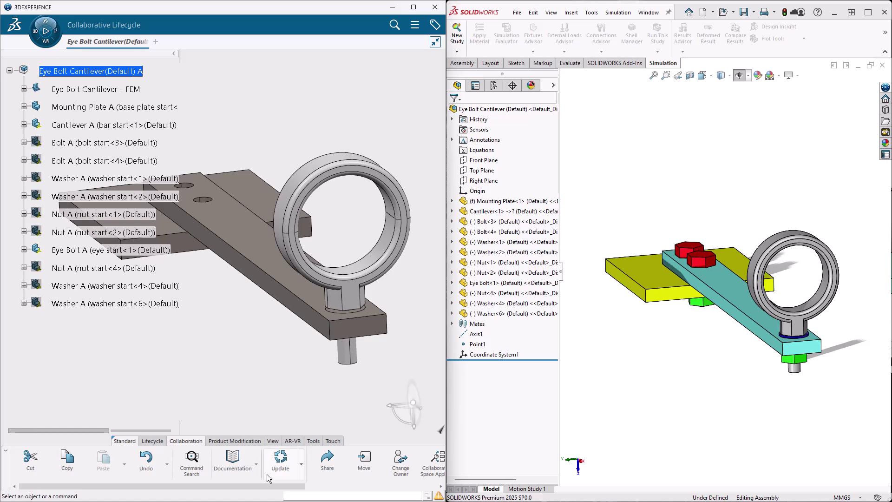
# - Review the remaining collaboration commands, the product modification commands and the lifecycle commands in Collaborative Lifecycle
pyautogui.hscroll(5, 268, 488)
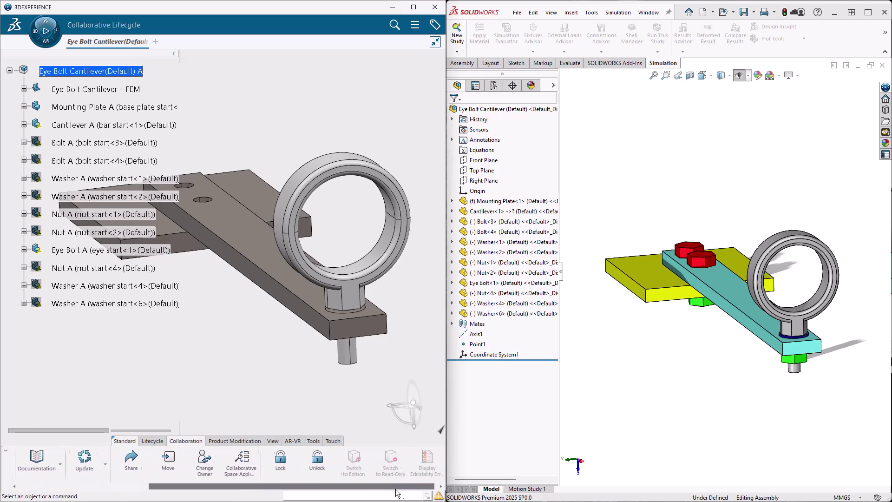
pyautogui.click(242, 440)
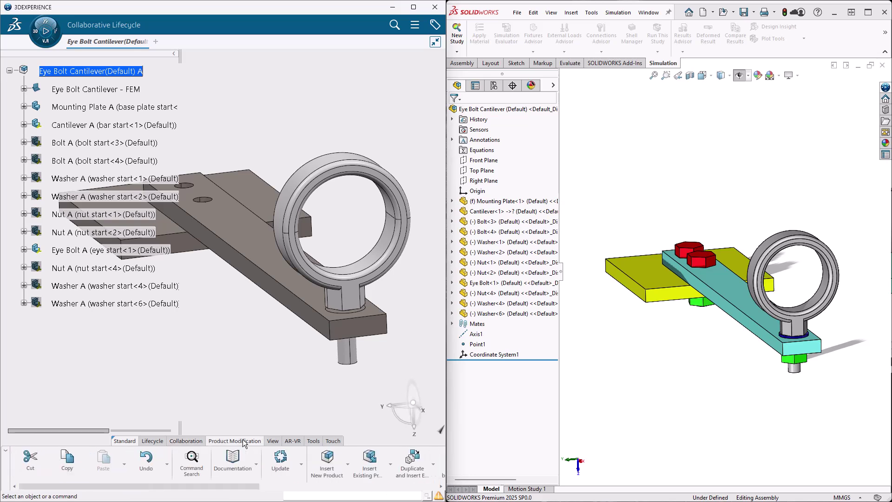
pyautogui.scroll(-5, 294, 490)
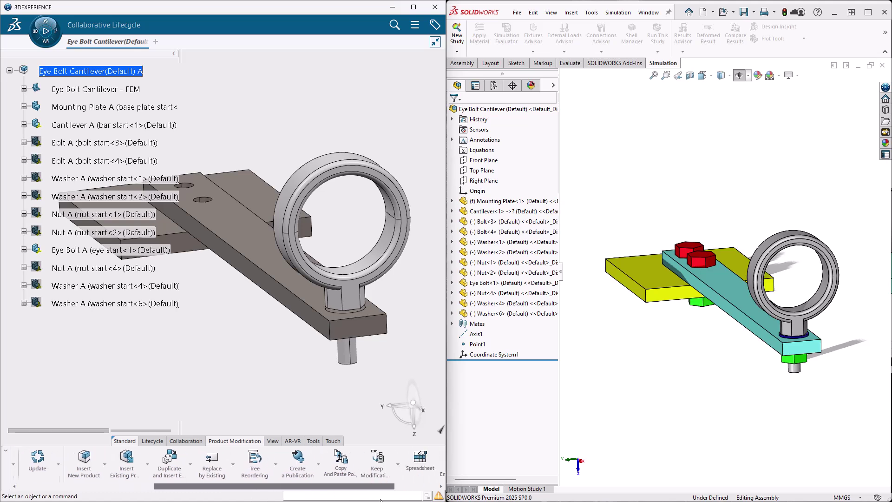
pyautogui.click(153, 440)
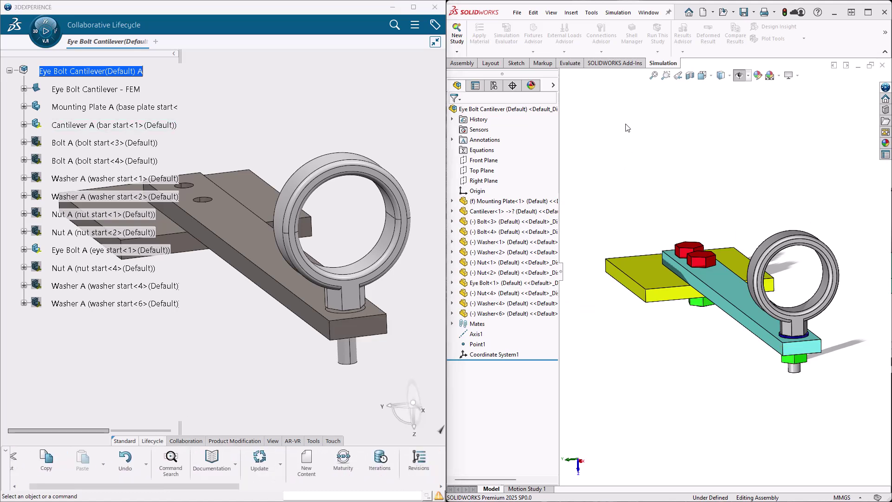
# - Switch to SOLIDWORKS and compare its sketch, assembly and simulation command sets
pyautogui.click(522, 65)
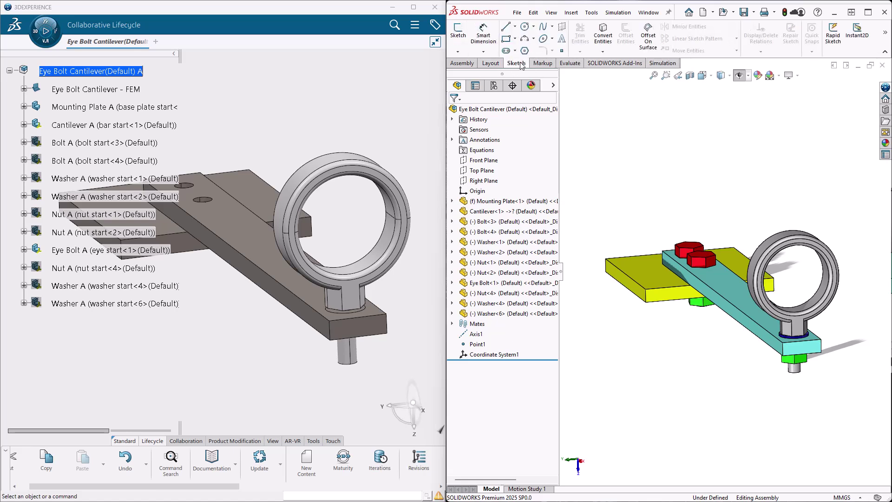
pyautogui.click(462, 63)
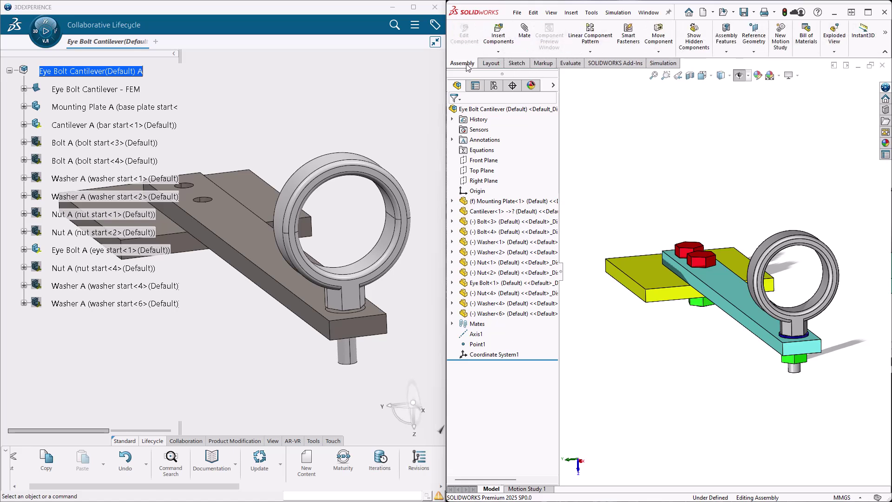
pyautogui.click(660, 65)
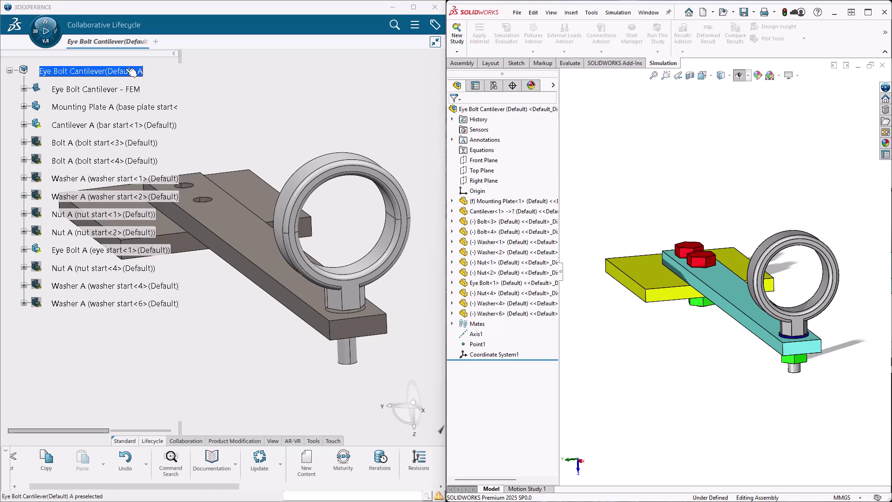
# - Browse the favourite and full app lists in 3DEXPERIENCE, and launch the Structural Model Creation app
pyautogui.click(50, 46)
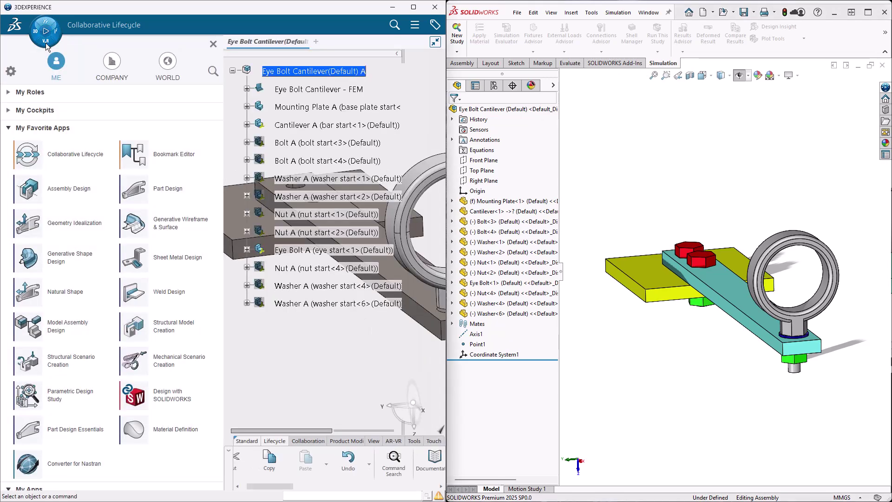
pyautogui.scroll(-10, 121, 177)
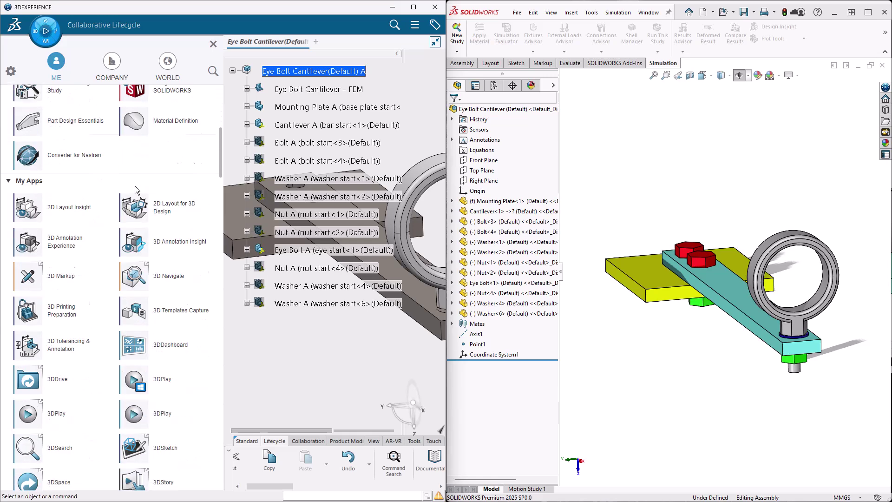
pyautogui.scroll(-6, 136, 190)
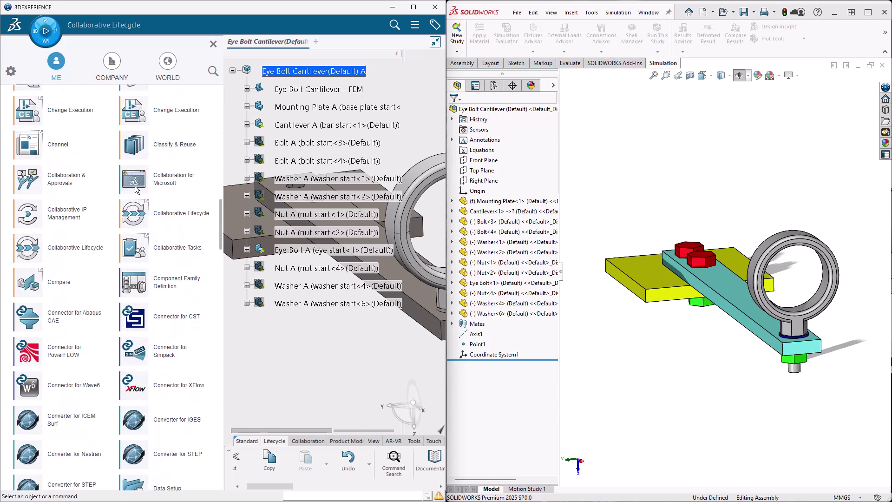
pyautogui.scroll(8, 152, 166)
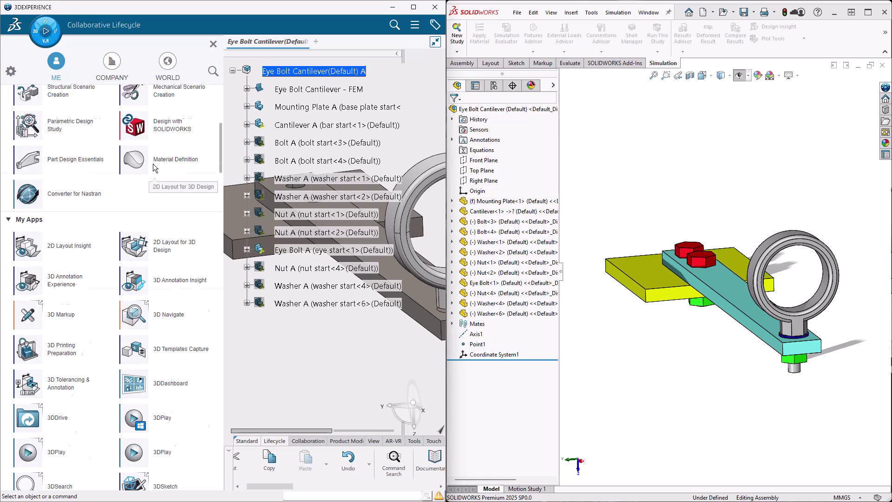
pyautogui.scroll(4, 155, 165)
pyautogui.scroll(-1, 155, 165)
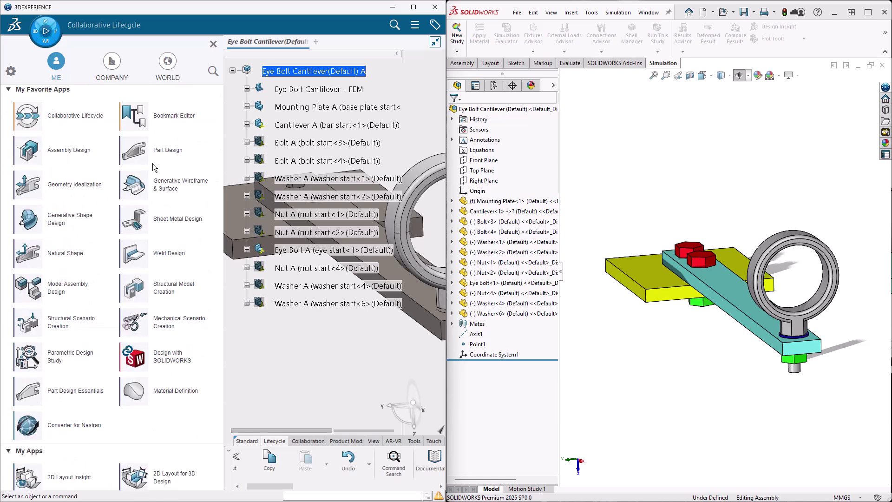
pyautogui.click(139, 290)
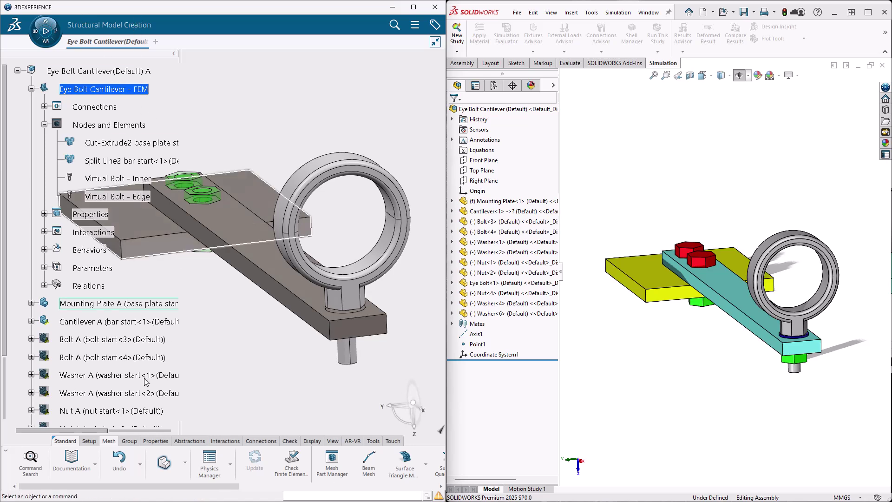
# - Review the mesh, properties, interactions and connections commands offered in Structural Model Creation
pyautogui.moveTo(157, 486); pyautogui.dragTo(322, 484)
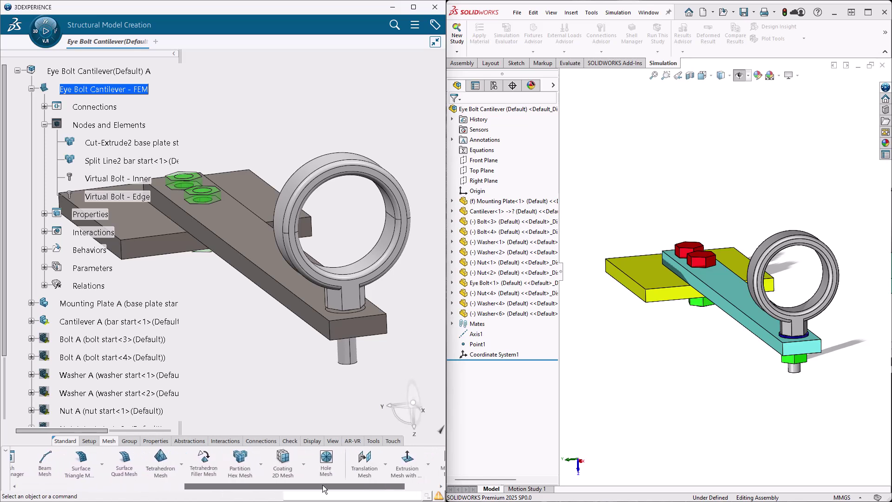
pyautogui.click(151, 440)
pyautogui.moveTo(183, 487); pyautogui.dragTo(265, 487)
pyautogui.click(223, 444)
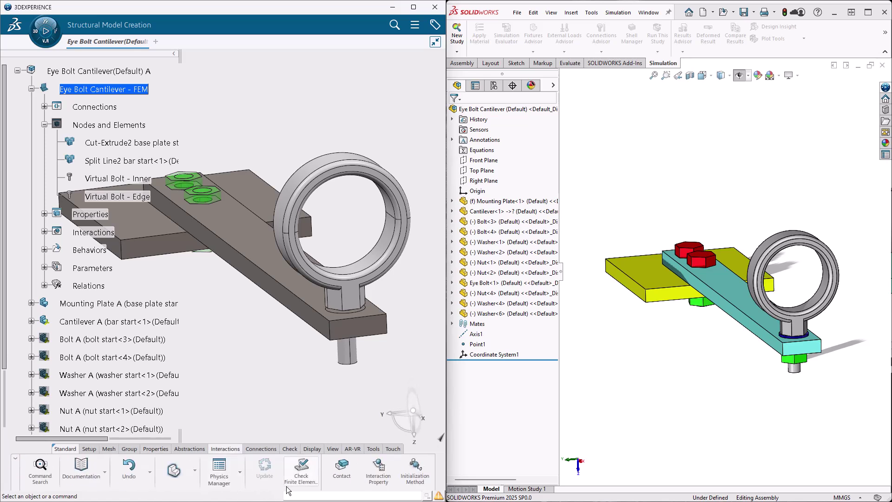
pyautogui.click(263, 448)
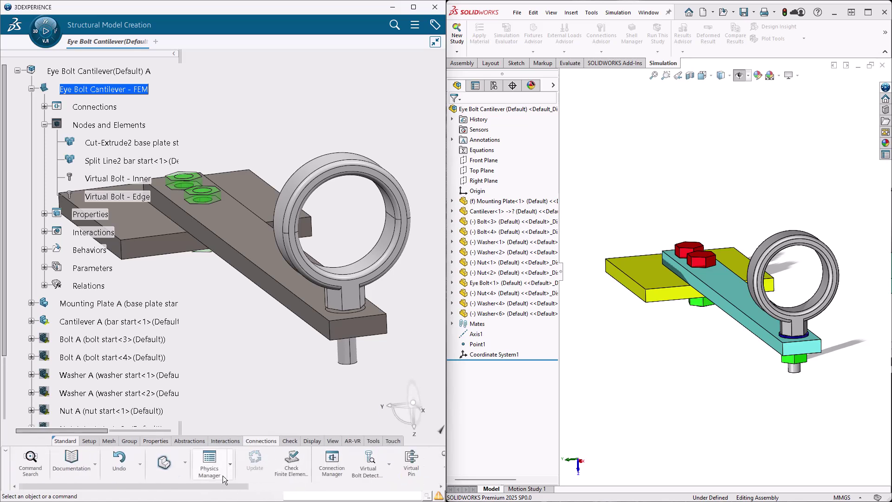
pyautogui.moveTo(214, 484); pyautogui.dragTo(393, 491)
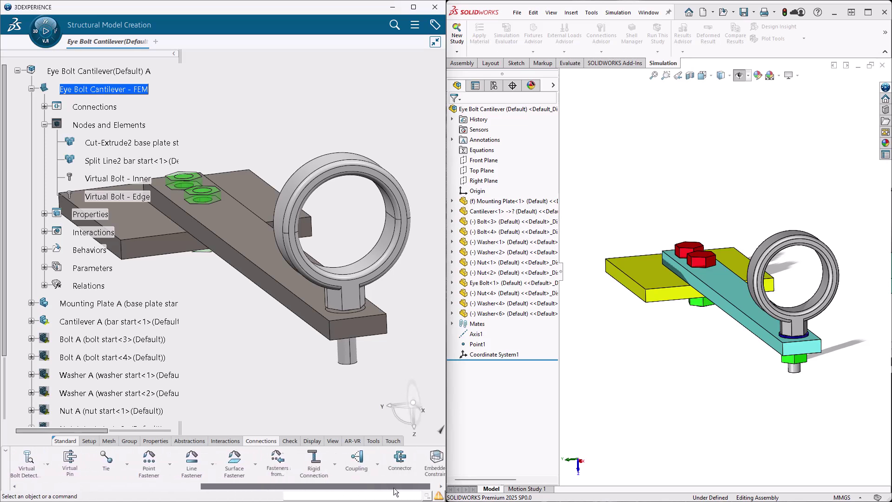
pyautogui.click(110, 442)
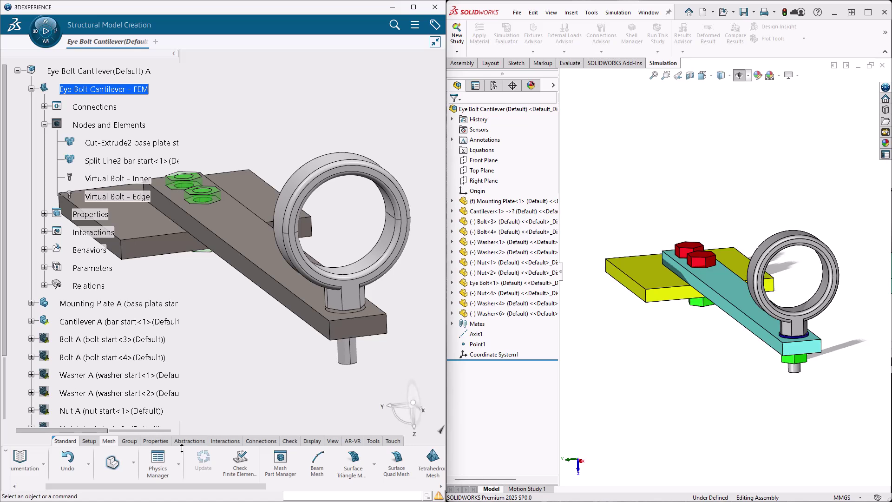
# - Review the standard, view and tools commands in Structural Model Creation
pyautogui.click(64, 441)
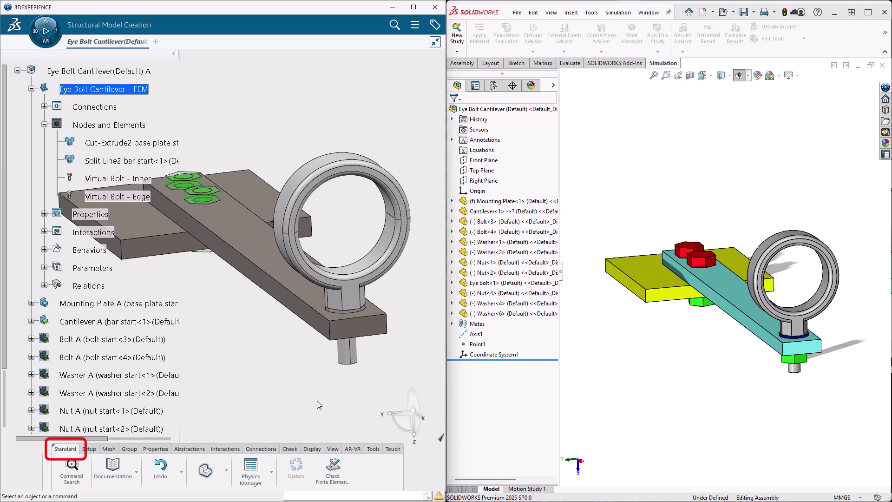
pyautogui.click(332, 448)
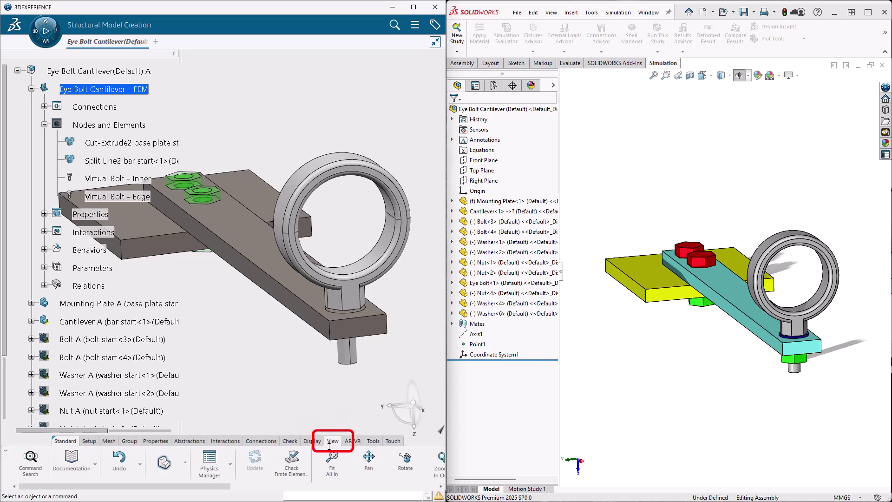
pyautogui.moveTo(205, 485); pyautogui.dragTo(373, 487)
pyautogui.click(374, 441)
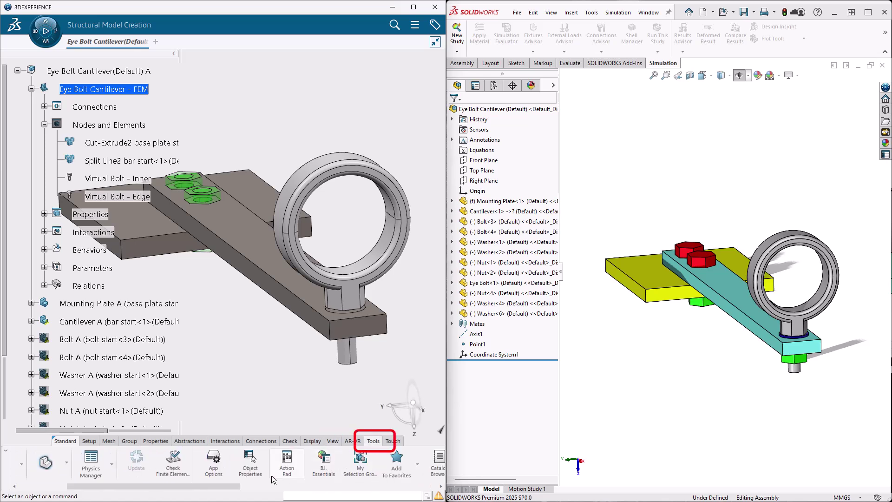
pyautogui.moveTo(213, 484)
pyautogui.mouseDown()
pyautogui.moveTo(411, 497)
pyautogui.moveTo(221, 478)
pyautogui.mouseUp()
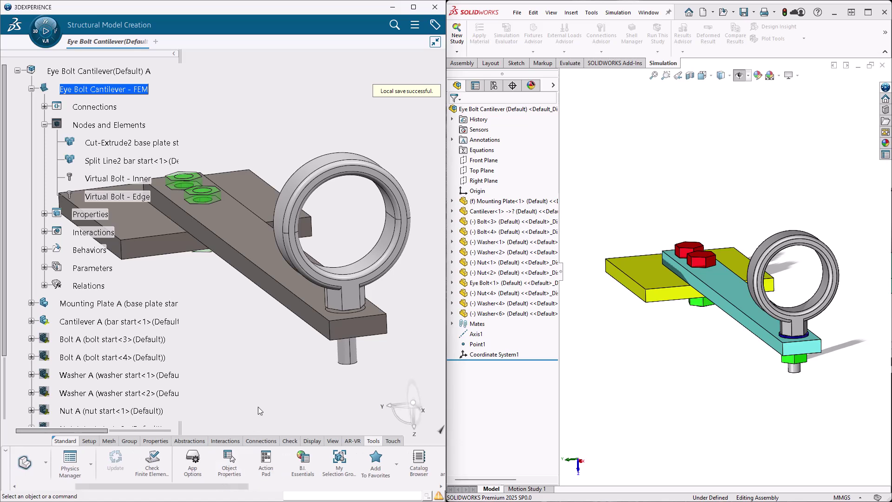
# - Activate the root Eye Bolt Cantilever(Default) assembly and review the view, tools and standard commands in Collaborative Lifecycle
pyautogui.doubleClick(85, 72)
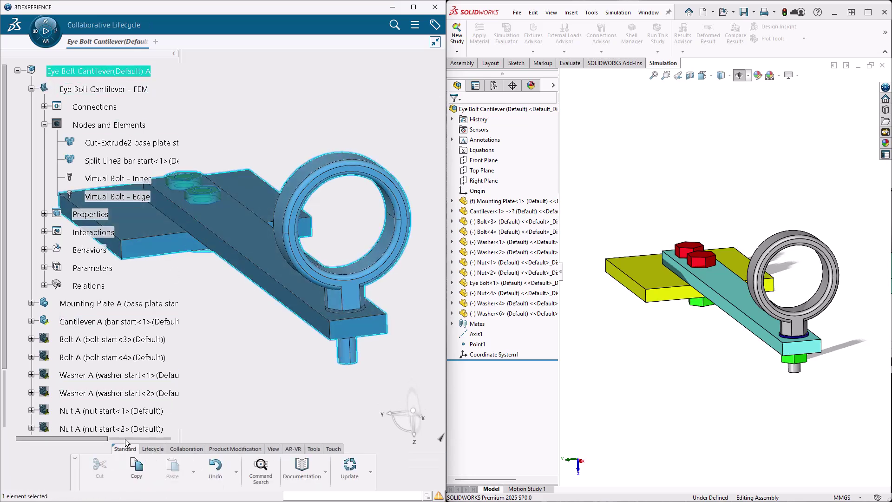
pyautogui.click(273, 448)
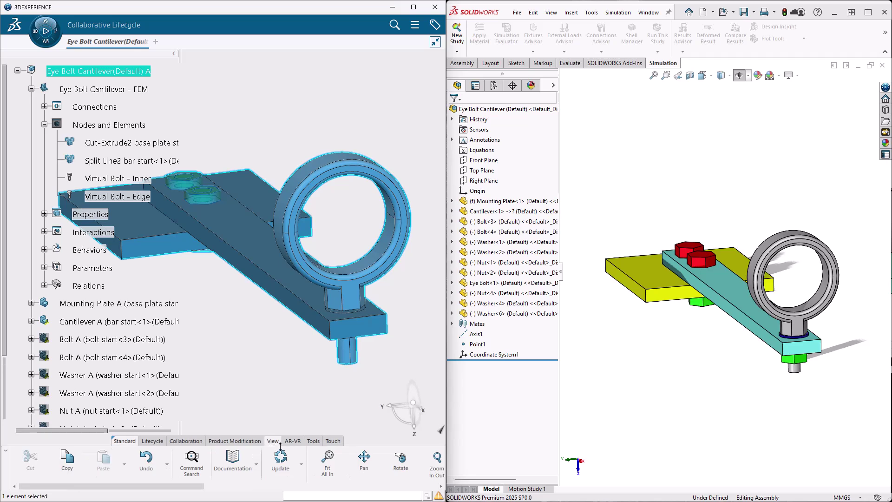
pyautogui.moveTo(194, 486); pyautogui.dragTo(320, 487)
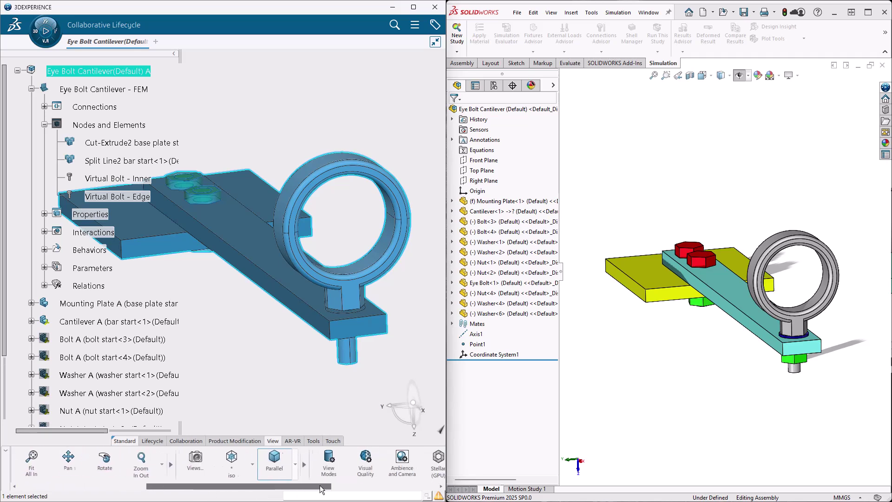
pyautogui.click(313, 440)
pyautogui.moveTo(159, 486); pyautogui.dragTo(413, 493)
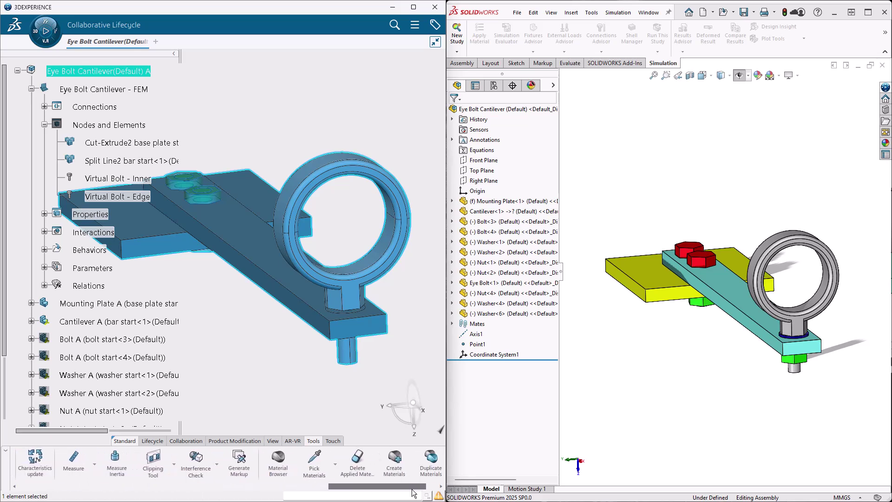
pyautogui.click(125, 441)
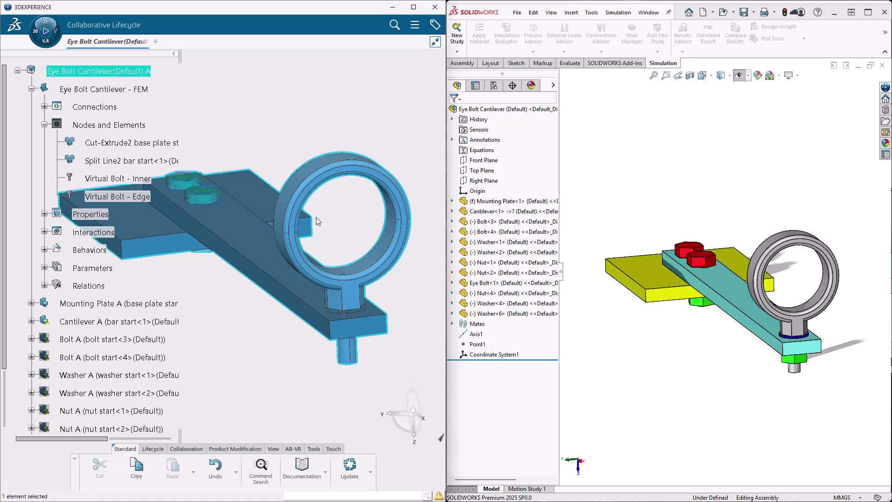
pyautogui.click(316, 117)
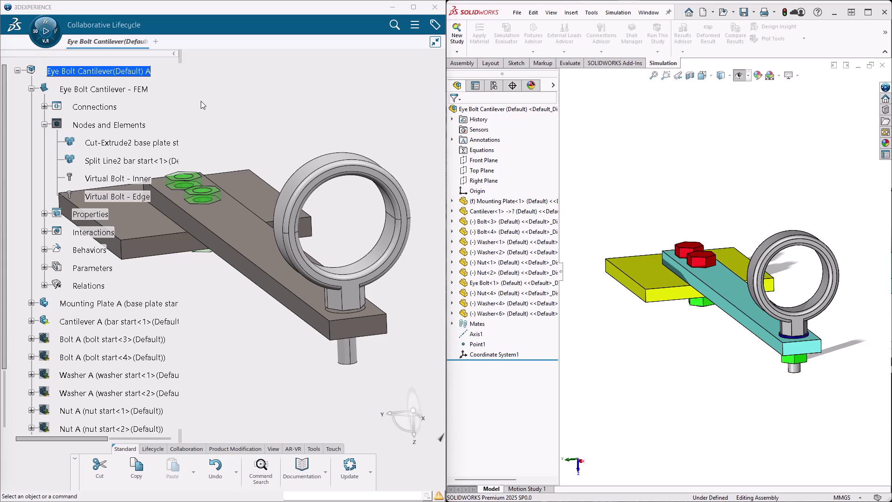
# - Activate the Eye Bolt Cantilever FEM, return to the root assembly, and collapse the FEM branch with nothing selected
pyautogui.doubleClick(127, 91)
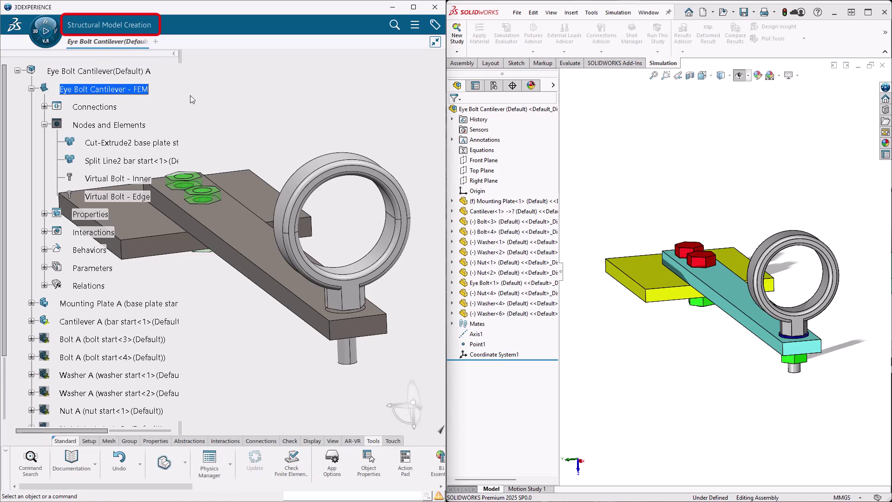
pyautogui.doubleClick(116, 73)
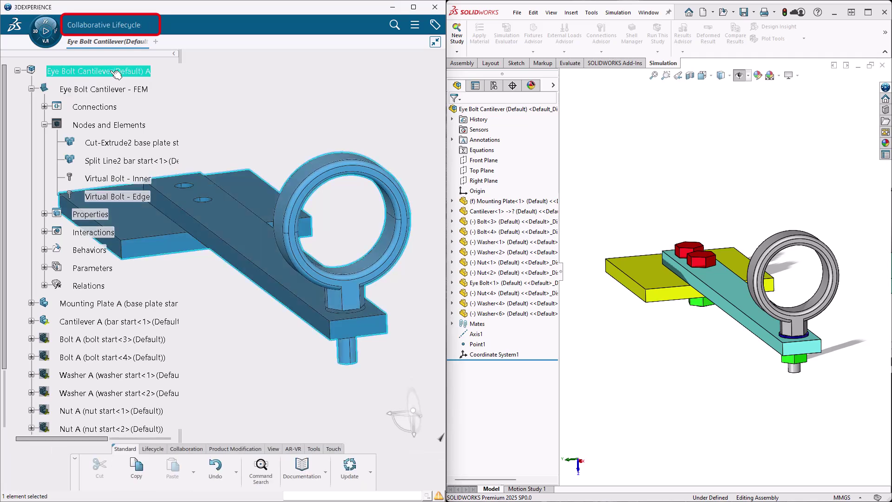
pyautogui.click(32, 89)
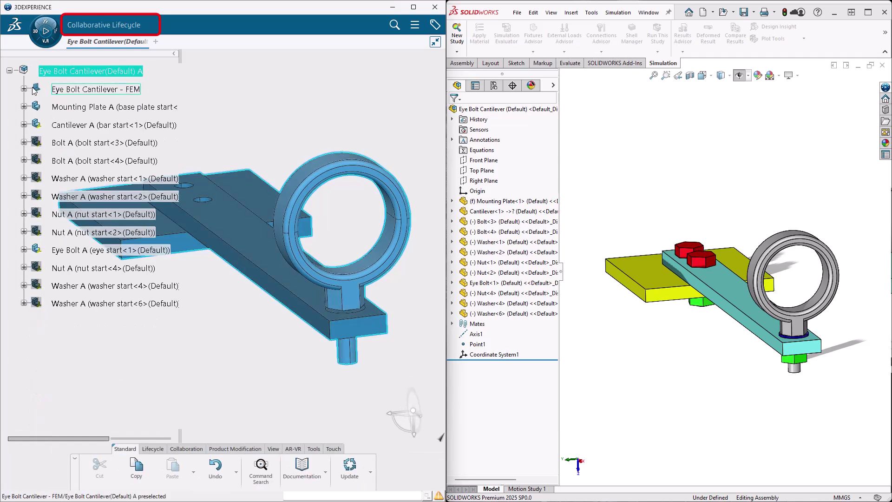
pyautogui.click(261, 97)
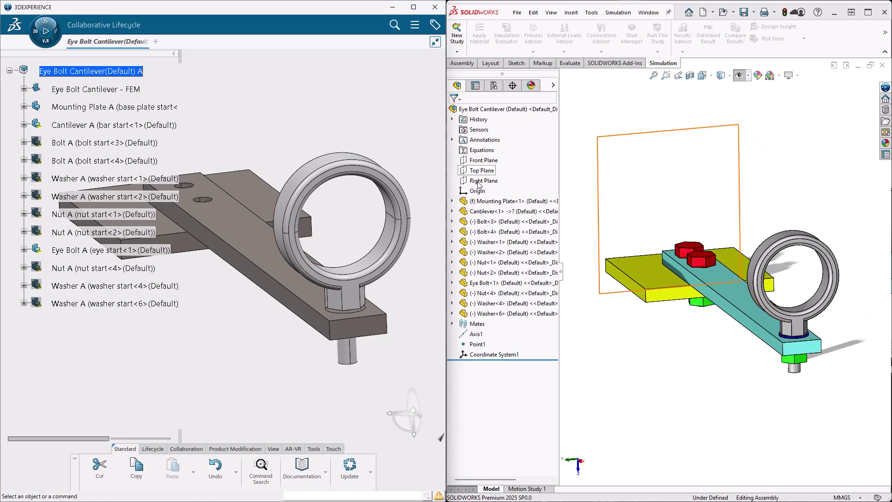
# - Switch to the open Eye Bolt part in SOLIDWORKS and compare its sketch, features, sheet metal and simulation command sets
pyautogui.click(658, 13)
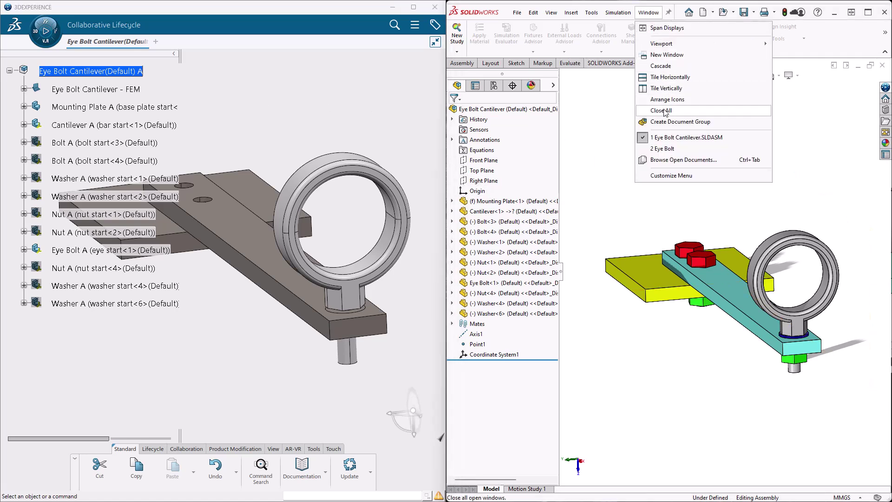
pyautogui.click(651, 150)
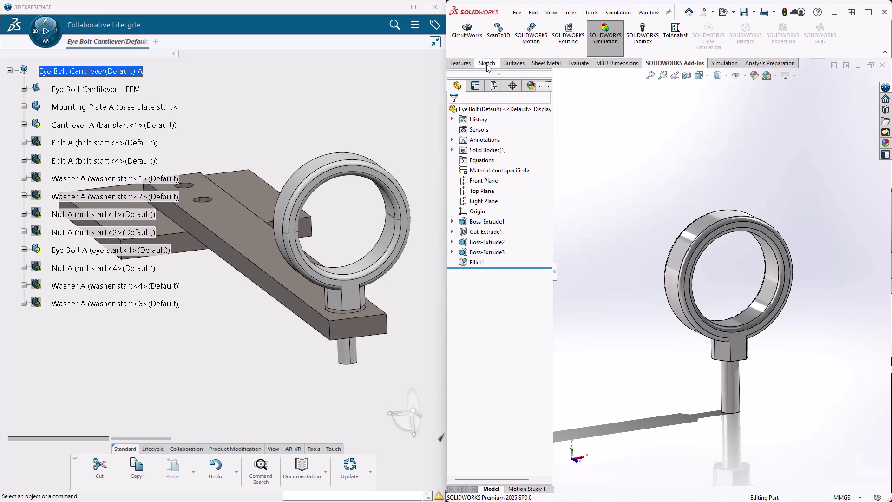
pyautogui.click(487, 63)
pyautogui.click(467, 64)
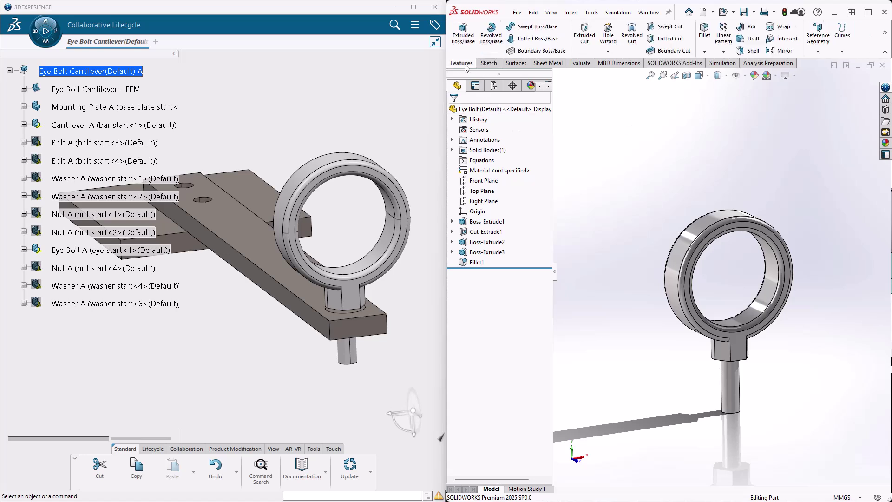
pyautogui.click(560, 64)
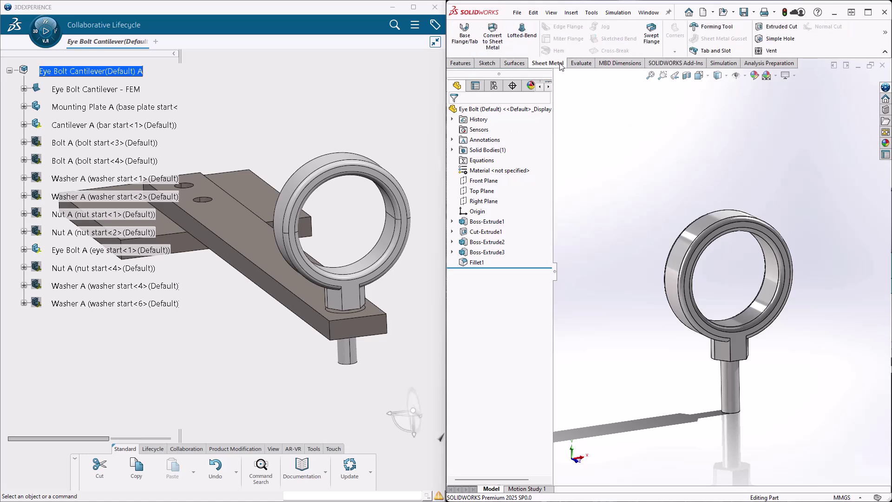
pyautogui.click(722, 63)
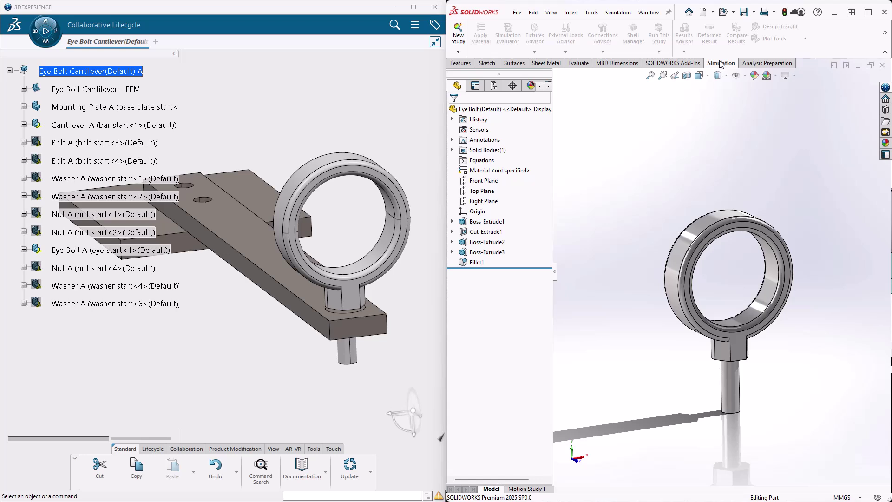
pyautogui.click(463, 64)
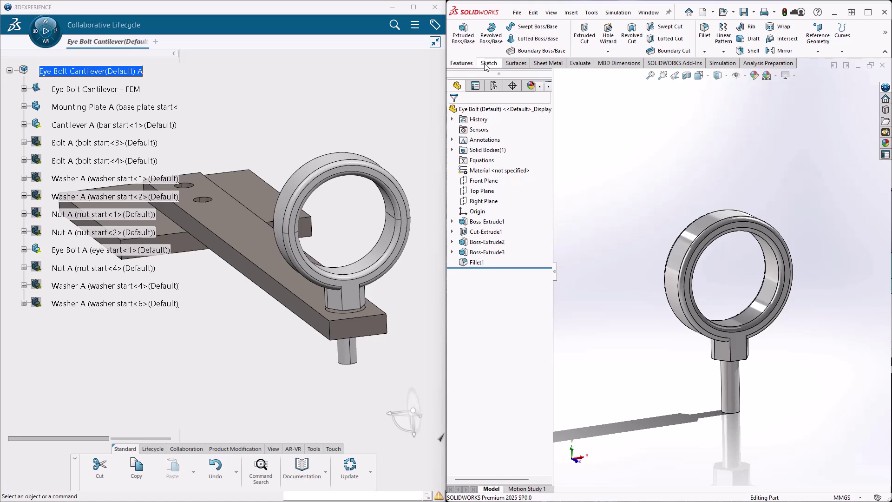
pyautogui.click(550, 64)
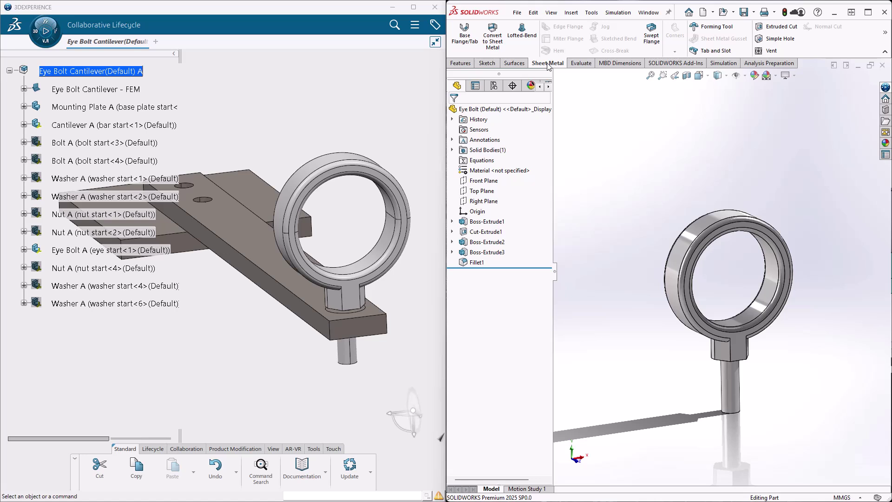
# - Switch to 3DEXPERIENCE and review the lifecycle commands in Collaborative Lifecycle
pyautogui.click(284, 59)
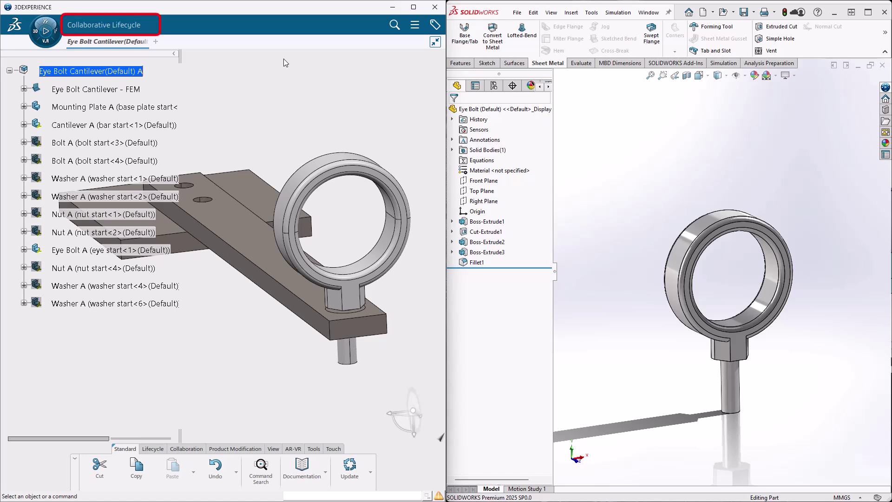
pyautogui.keyDown('ctrl'); pyautogui.click(153, 449); pyautogui.keyUp('ctrl')
pyautogui.moveTo(196, 487); pyautogui.dragTo(348, 488)
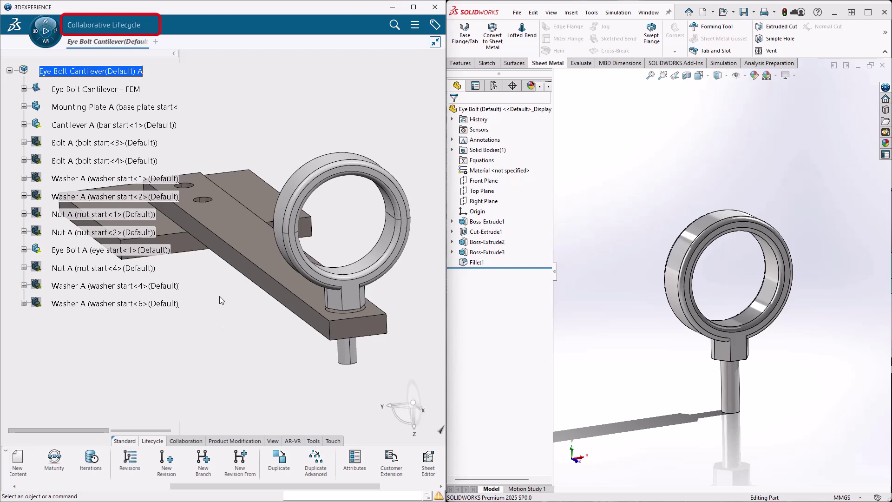
# - Switch to the Model Assembly Design app and review its Automated FEM command set
pyautogui.click(45, 31)
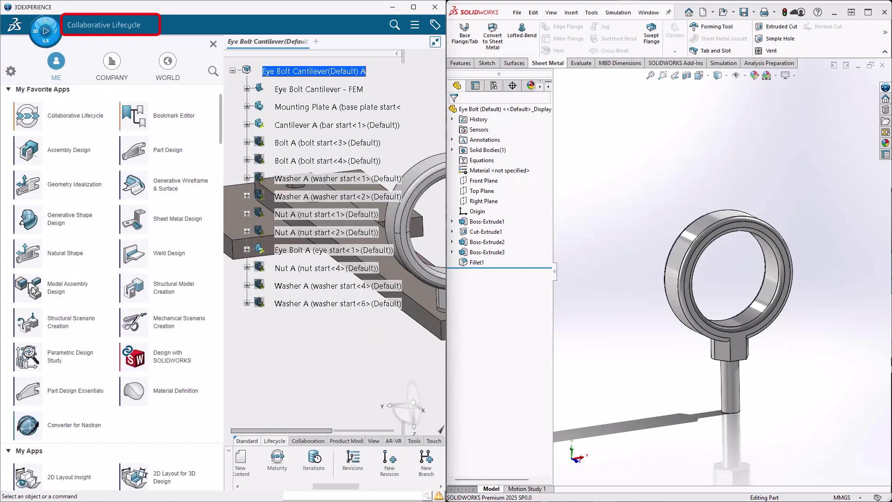
pyautogui.click(34, 291)
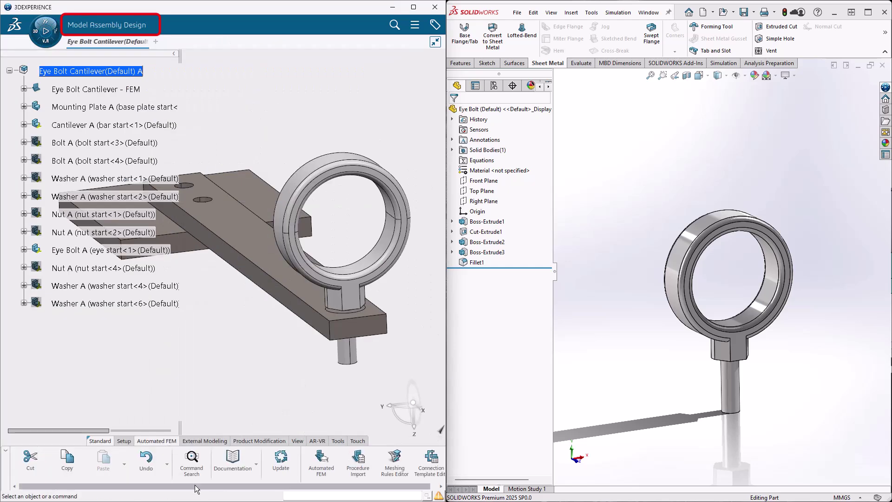
pyautogui.moveTo(196, 486); pyautogui.dragTo(287, 493)
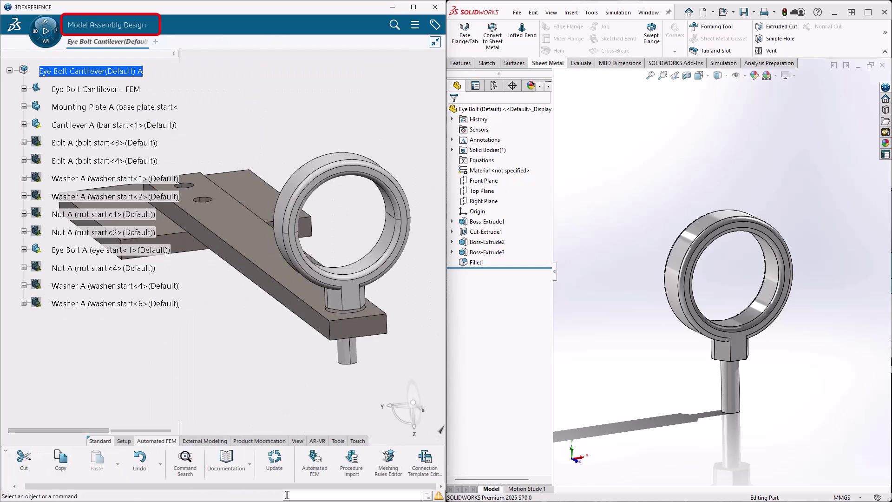
# - Open the Automated FEM method choices, continuing without updating the product structure, and close them without choosing a method
pyautogui.click(315, 461)
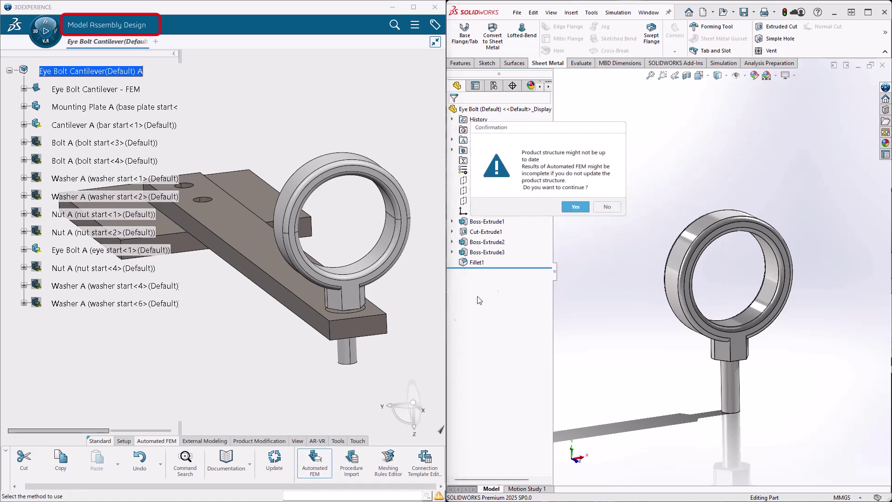
pyautogui.click(578, 209)
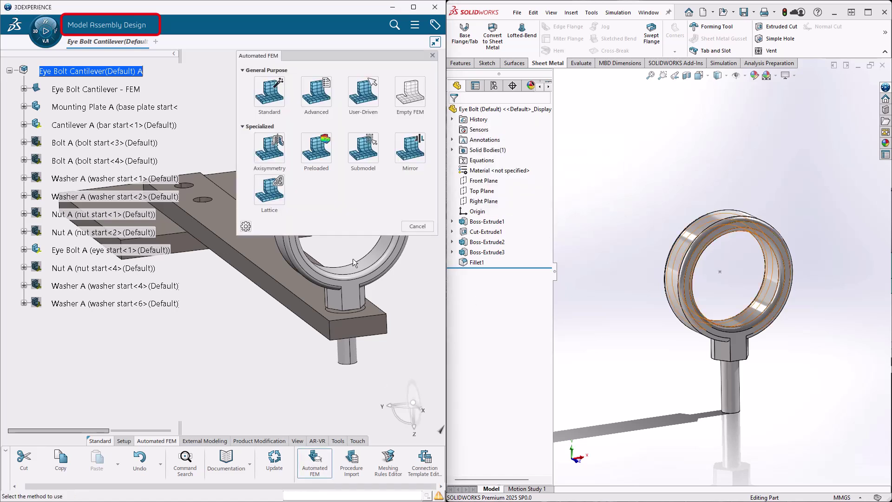
pyautogui.click(415, 225)
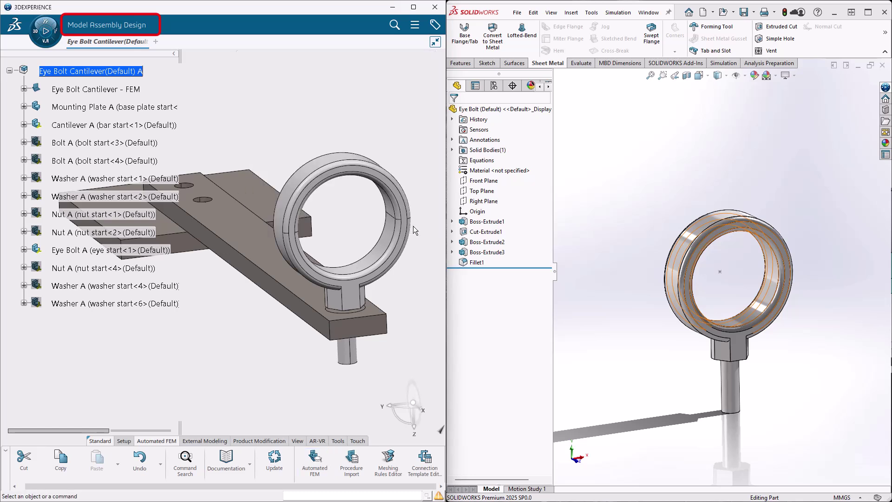
# - Activate the Eye Bolt Cantilever FEM, return to the root assembly, collapse the FEM branch and review the Model Assembly Design commands
pyautogui.doubleClick(100, 90)
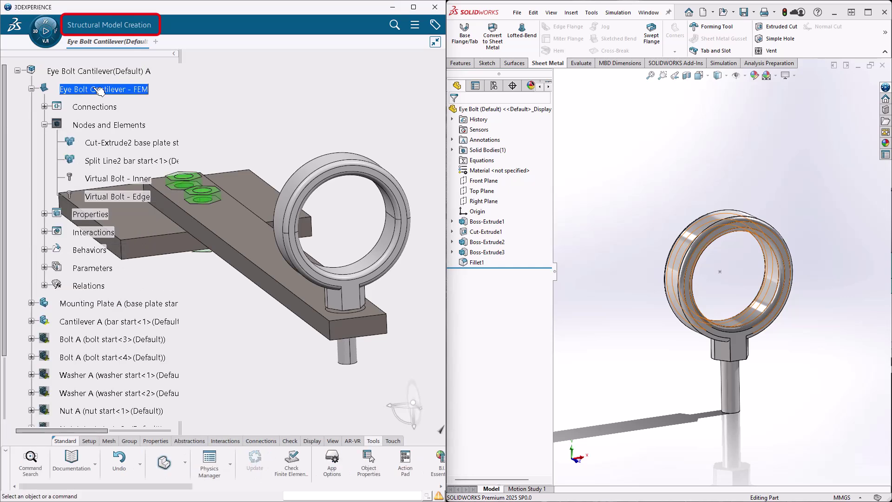
pyautogui.doubleClick(93, 72)
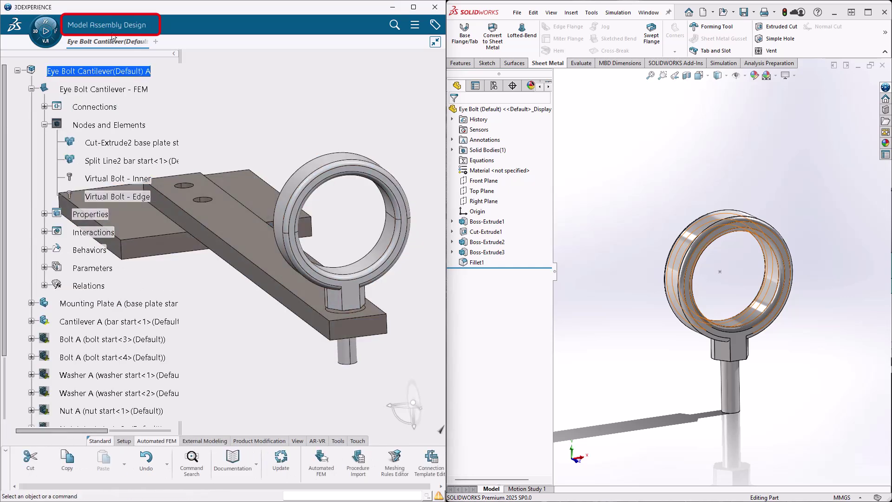
pyautogui.click(31, 90)
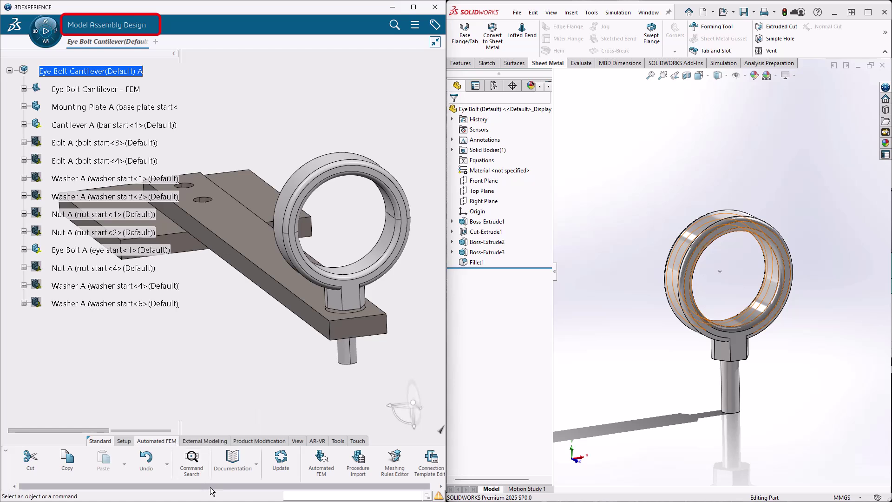
pyautogui.moveTo(218, 487); pyautogui.dragTo(224, 487)
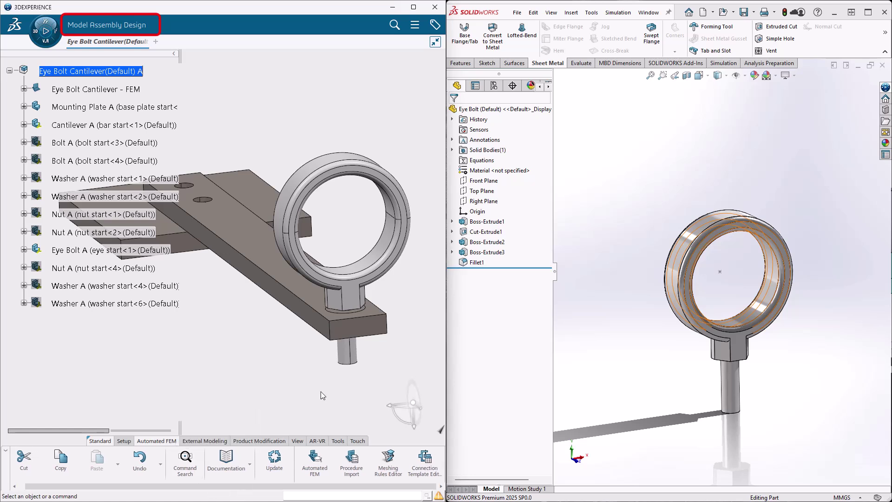